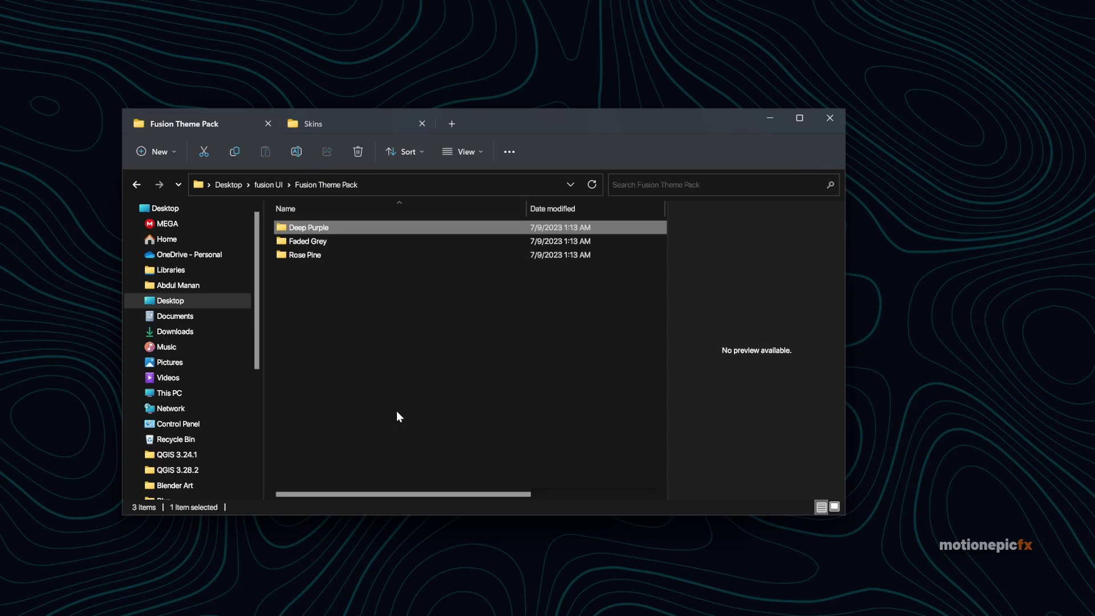
Deselect the Deep Purple folder and switch to the Fusion Page Themes page in Chrome.
click(421, 373)
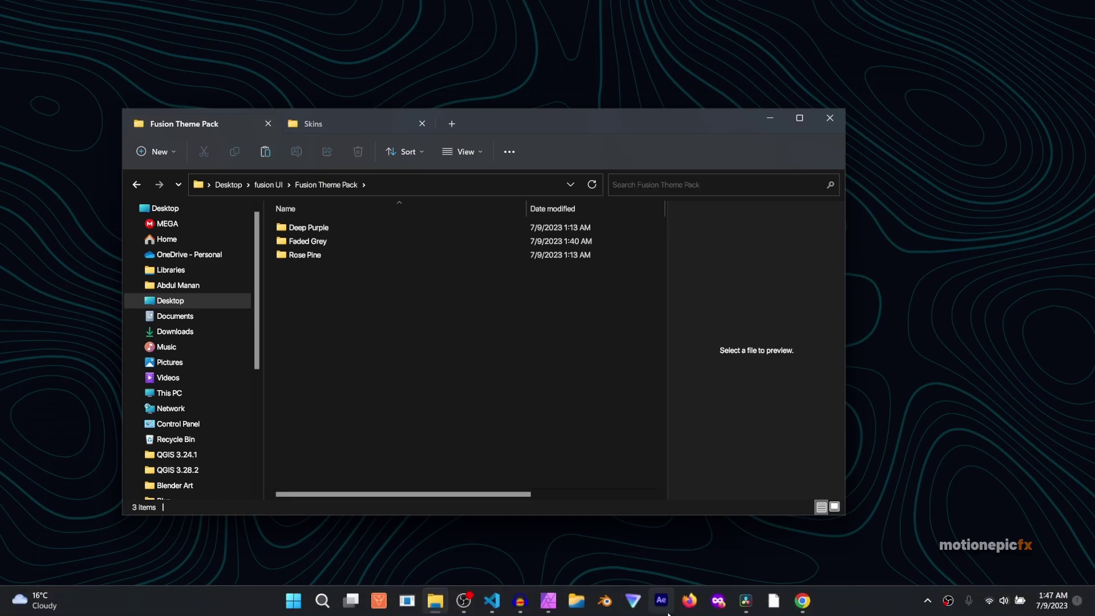
click(802, 600)
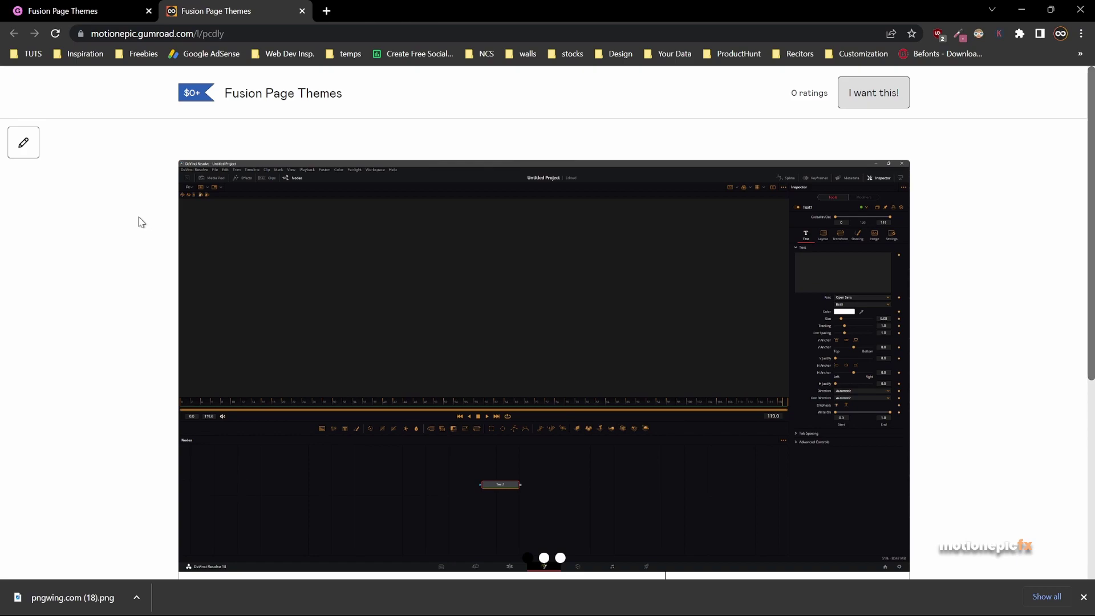
Scroll down through the Fusion Page Themes product description on Gumroad.
scroll(141, 222, down, 2)
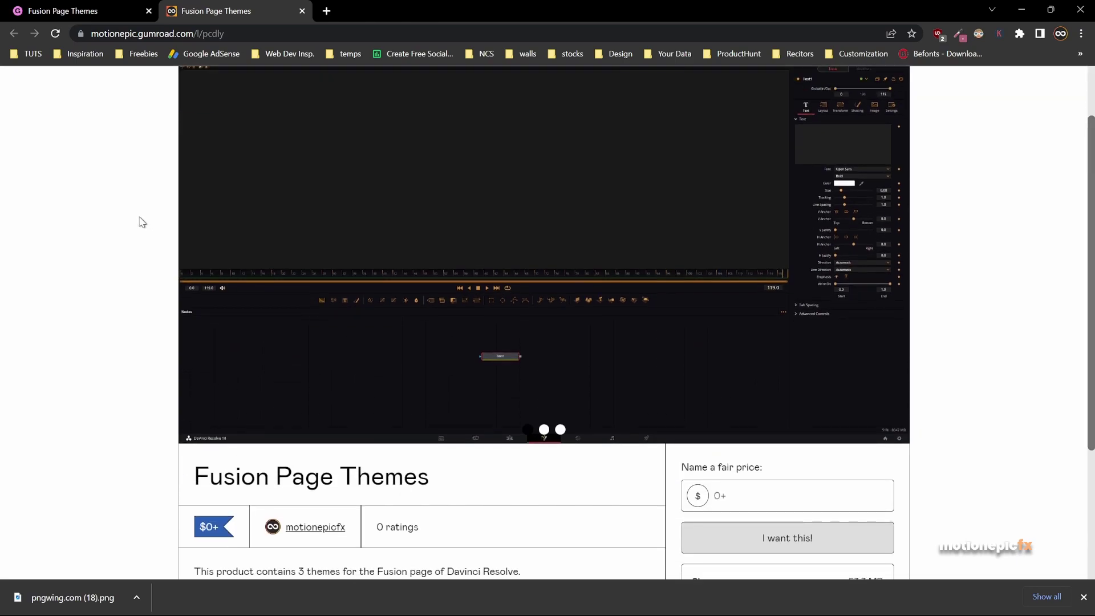
scroll(161, 328, down, 2)
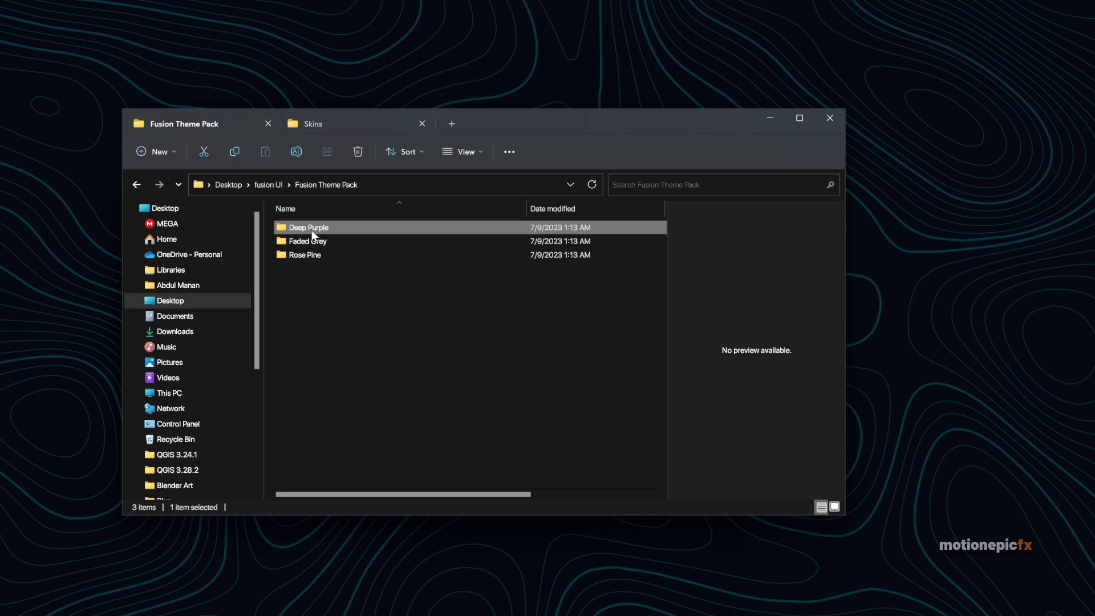
View the Deep Purple theme's screenshot.png full screen, then return to Fusion Theme Pack.
mouse_move(314, 233)
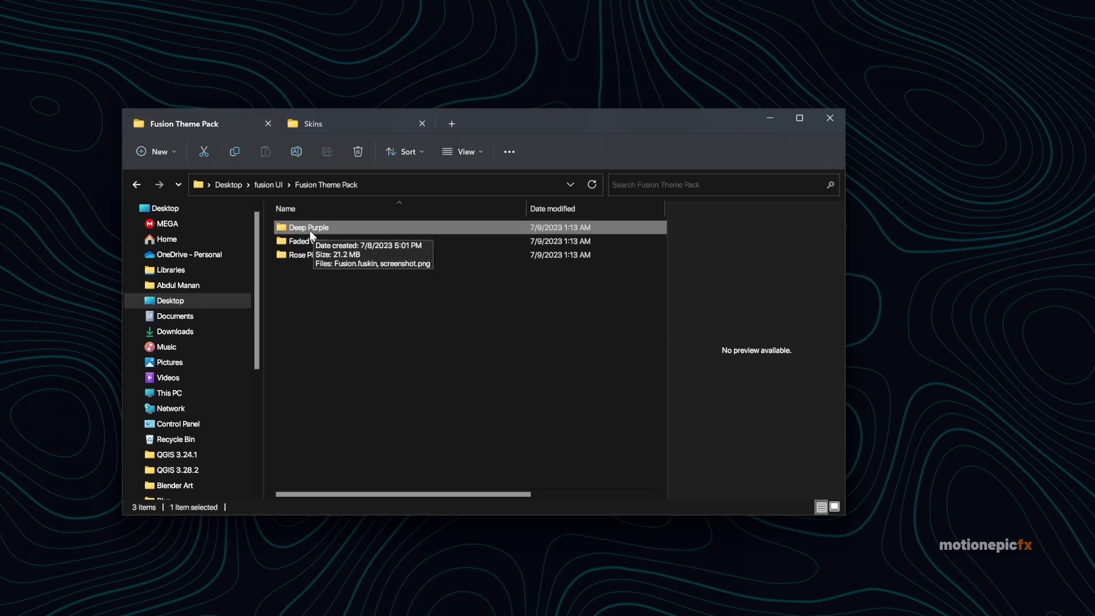
double_click(310, 229)
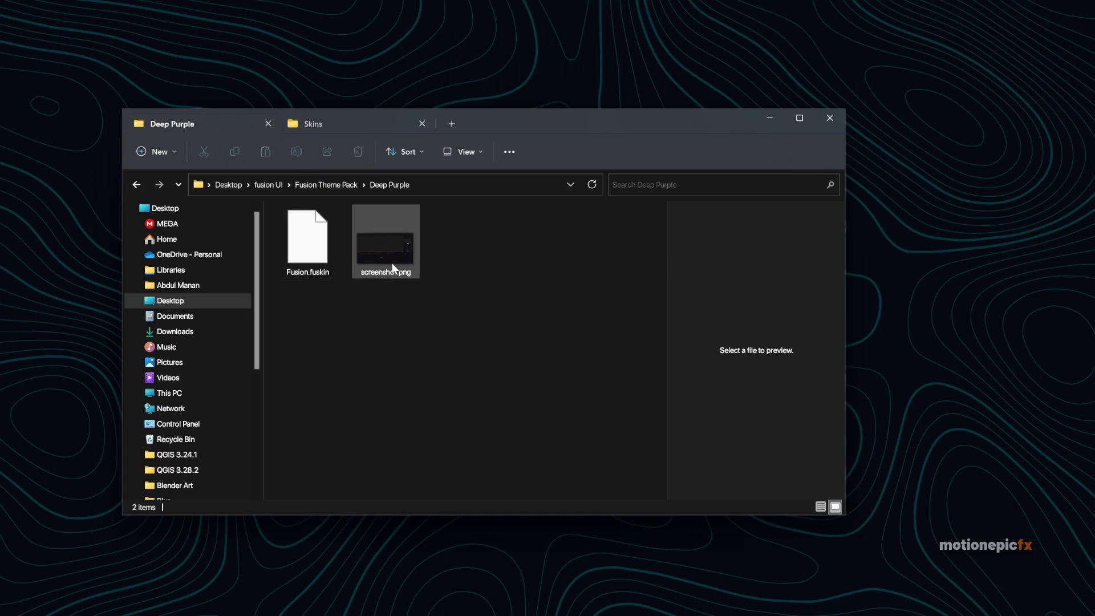
click(308, 264)
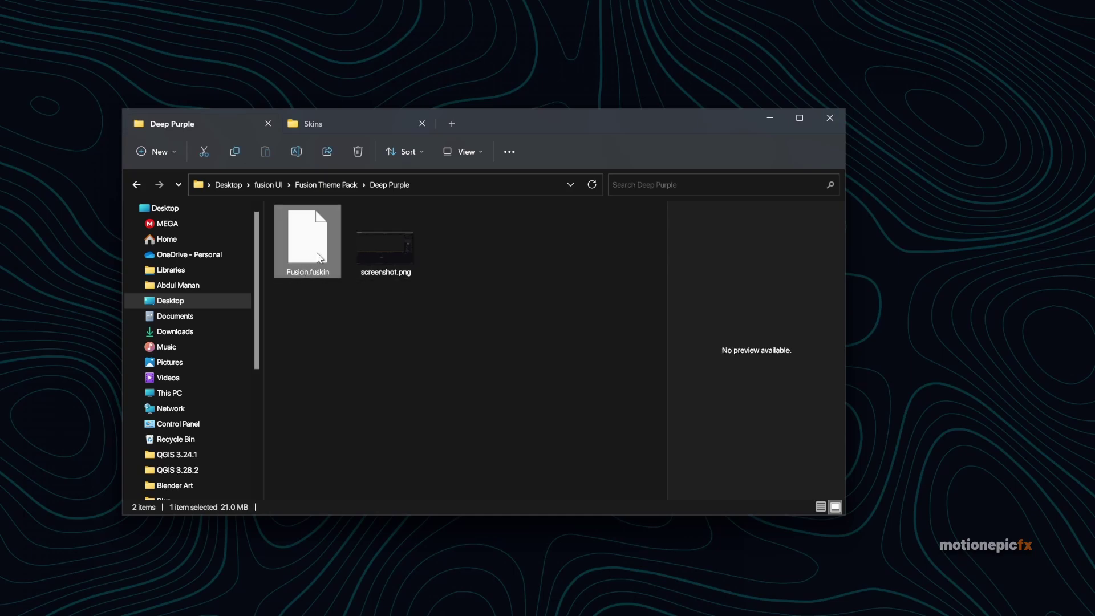
mouse_move(313, 260)
mouse_move(395, 245)
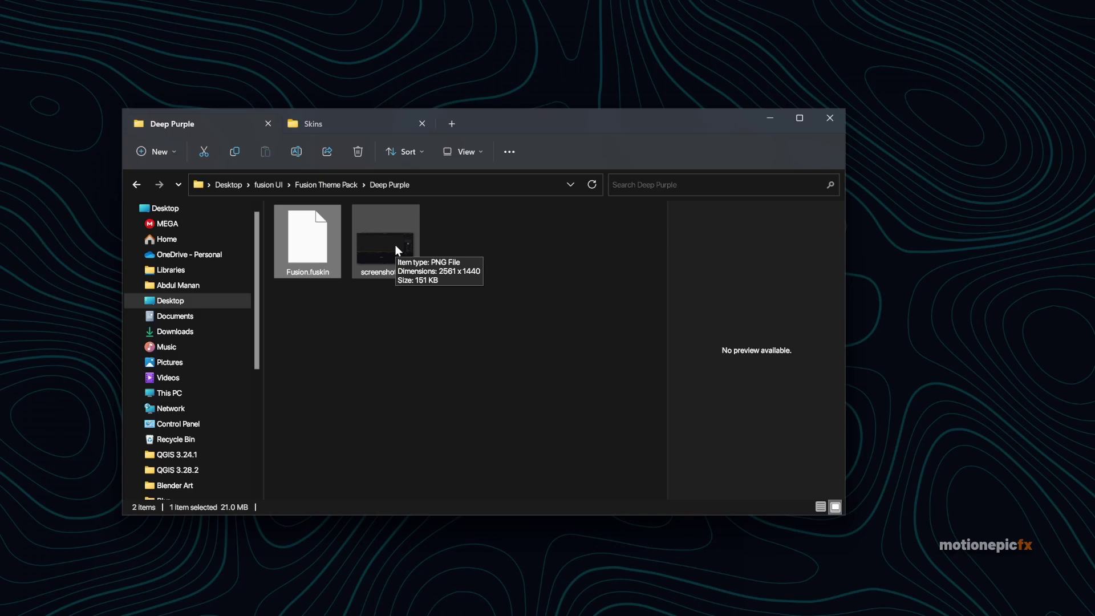
double_click(395, 244)
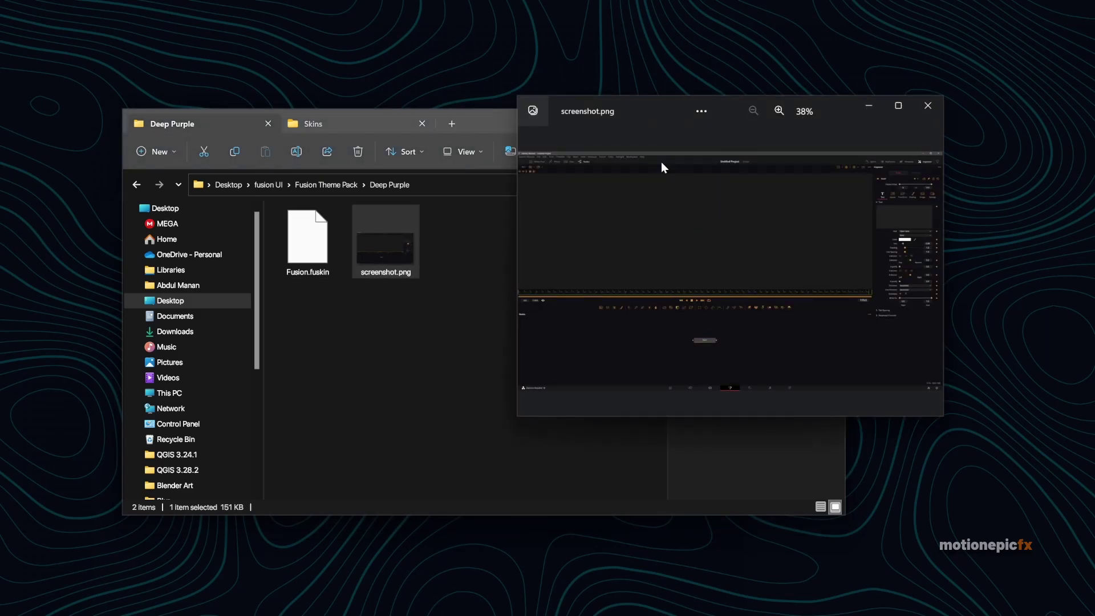
double_click(650, 105)
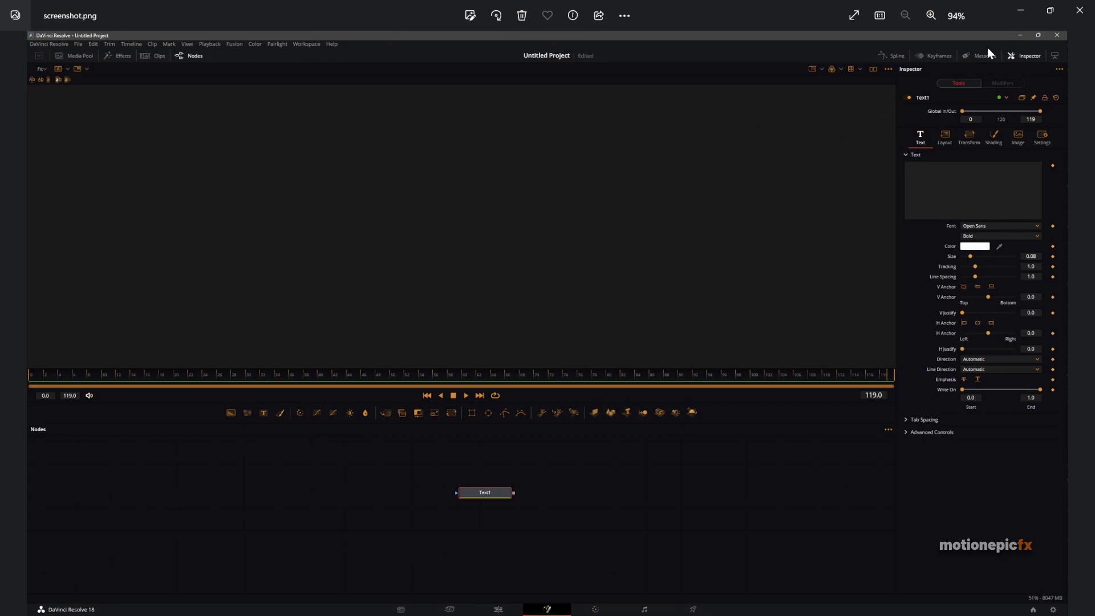
click(1079, 9)
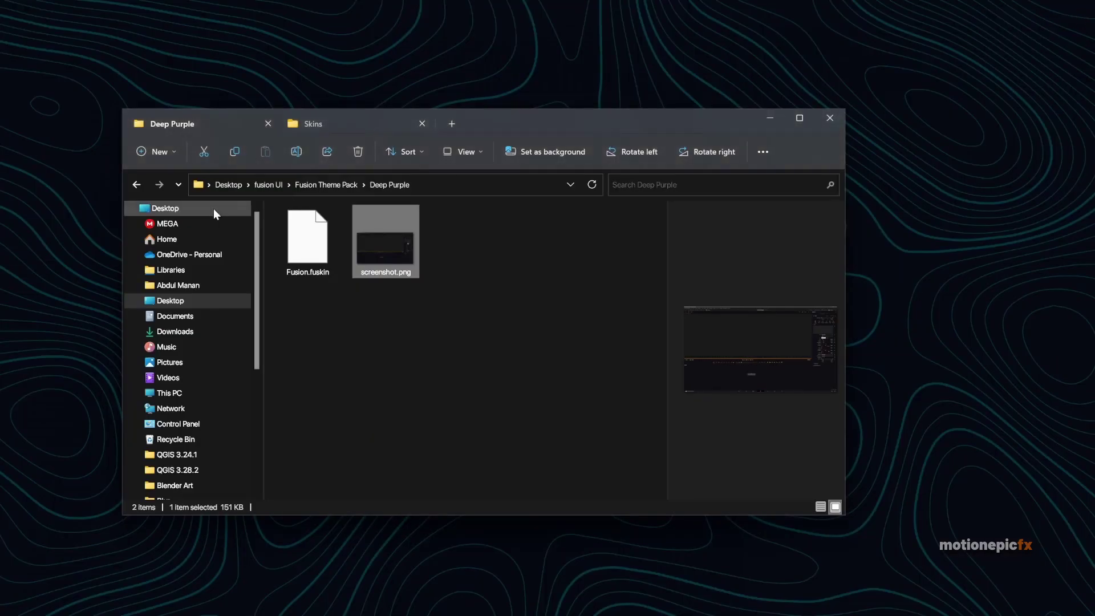
click(136, 185)
Preview the Faded Grey theme's screenshot and return to Fusion Theme Pack.
double_click(324, 238)
double_click(370, 263)
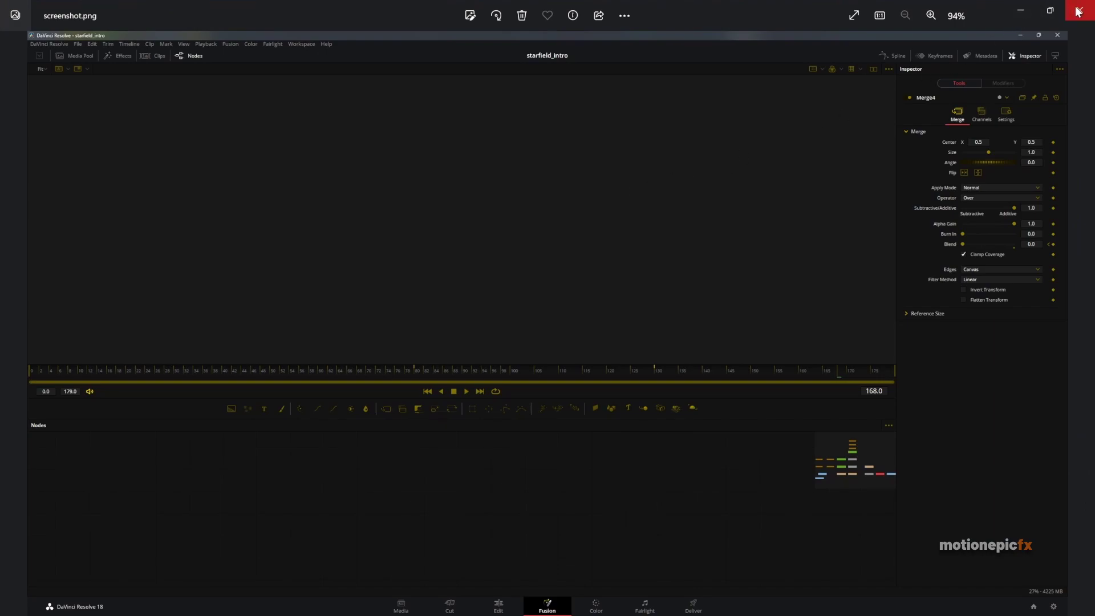
click(1080, 9)
click(136, 186)
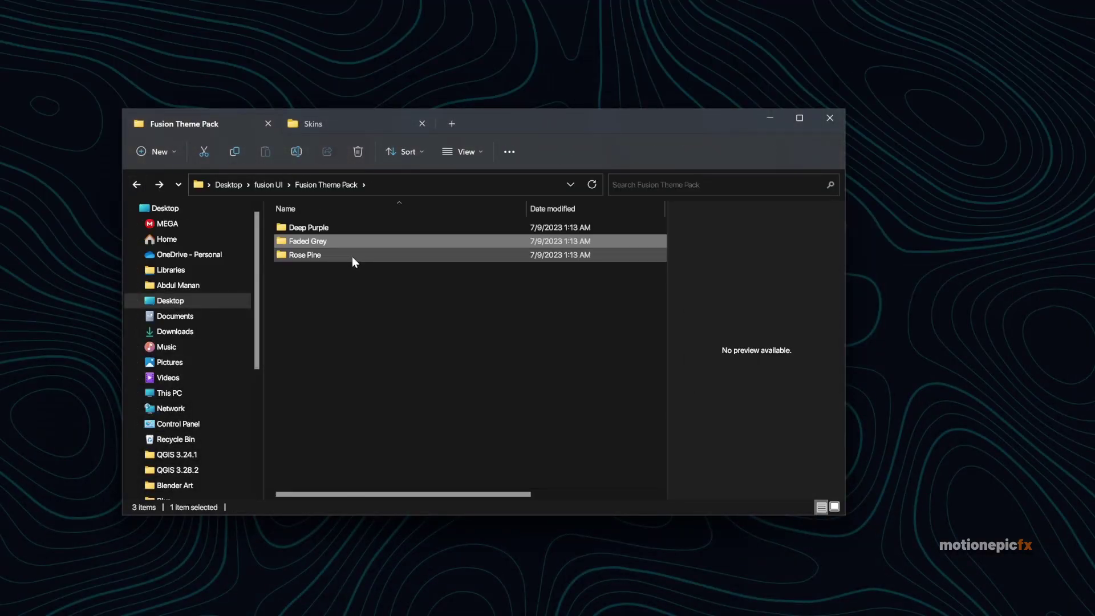
Preview the Rose Pine screenshot, then select its Fusion.fuskin file.
double_click(351, 255)
click(365, 234)
double_click(366, 236)
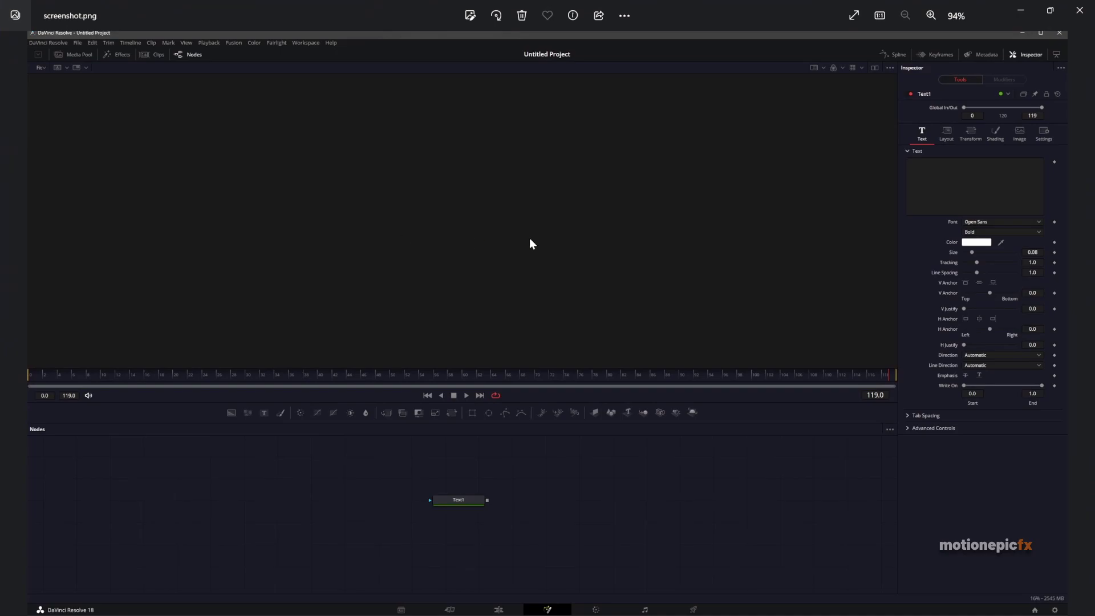
key(alt+F4)
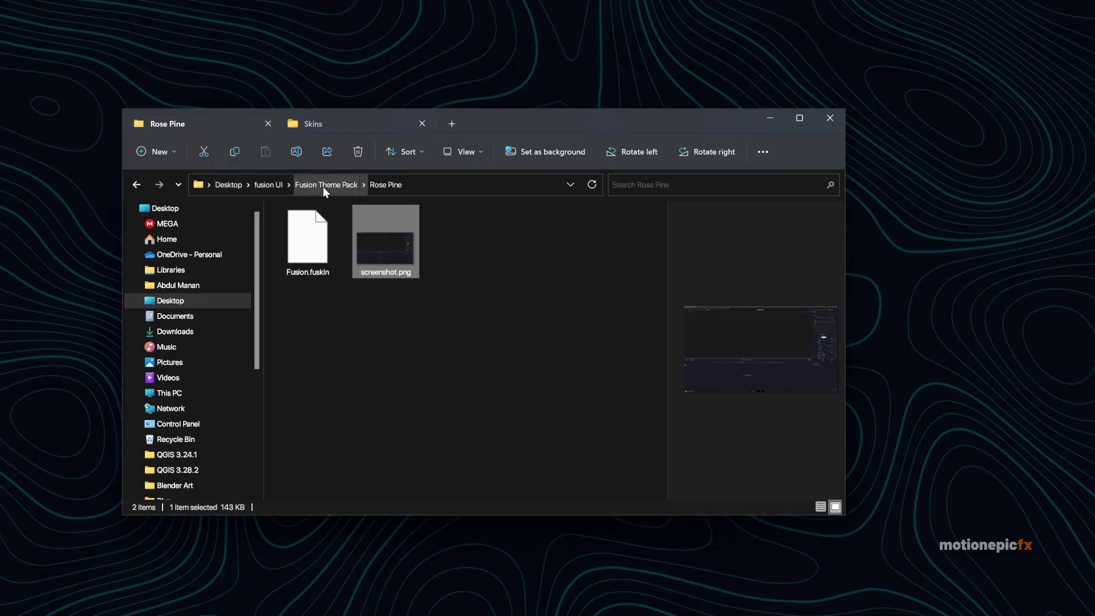
click(308, 256)
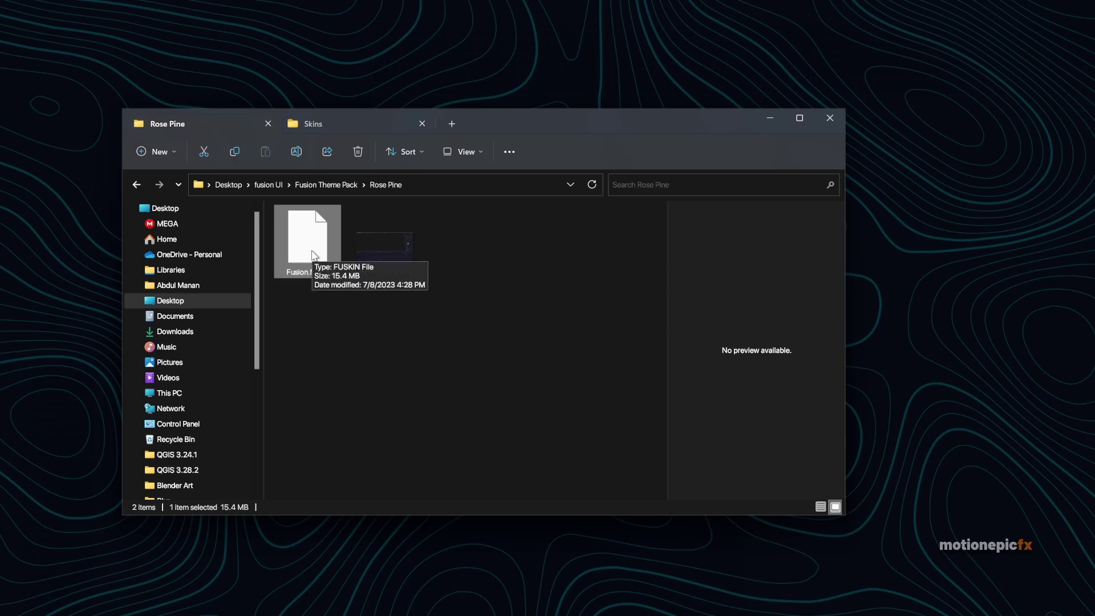
Copy the Rose Pine Fusion.fuskin and switch to DaVinci Resolve's Skins folder tab.
right_click(306, 253)
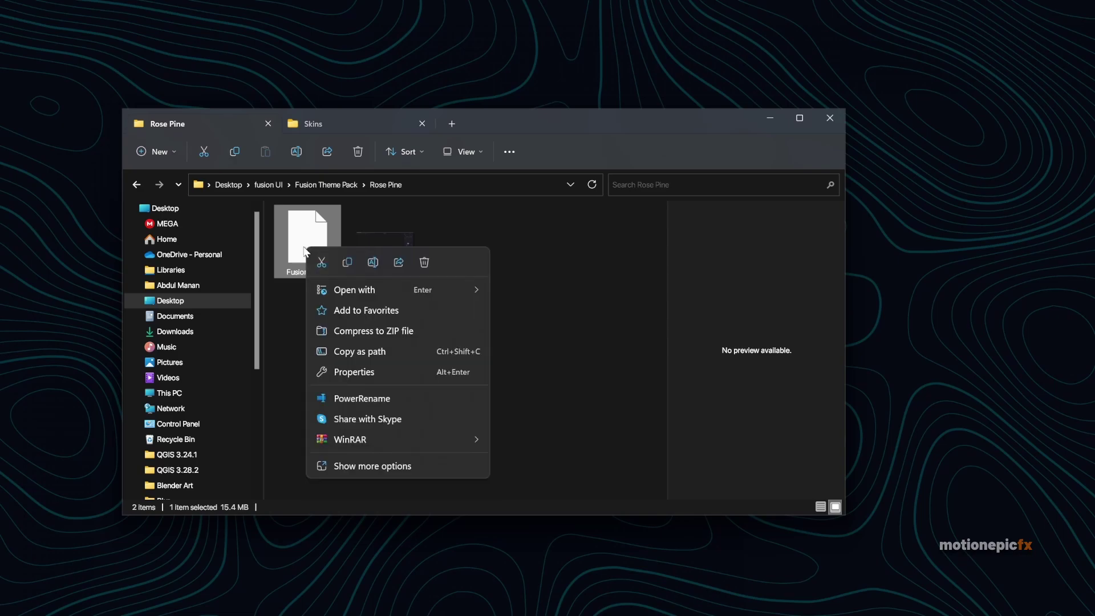
click(355, 259)
key(ctrl+Tab)
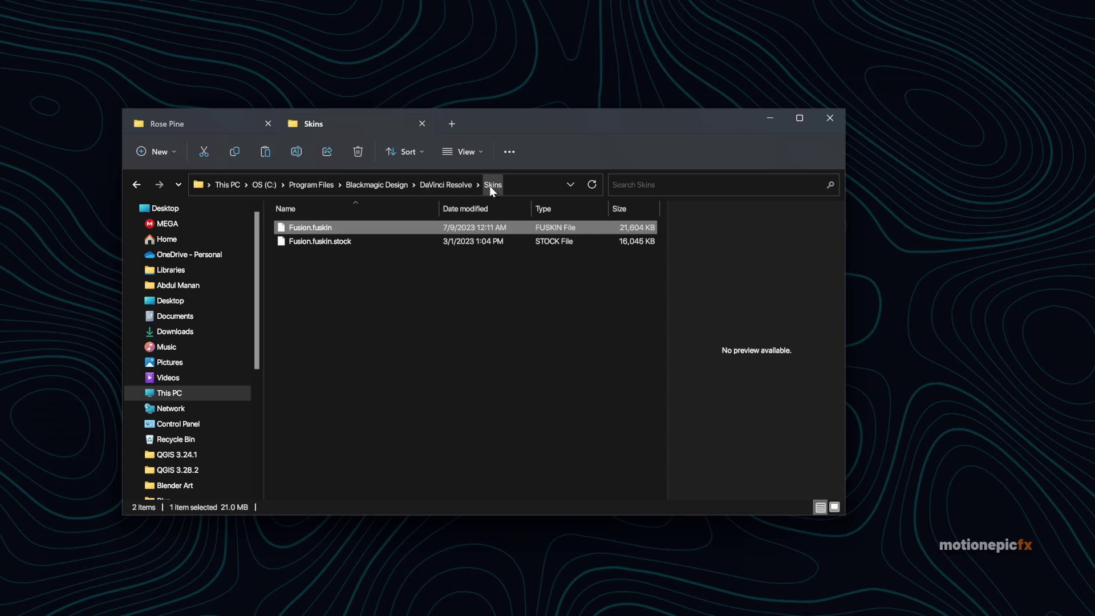
right_click(334, 268)
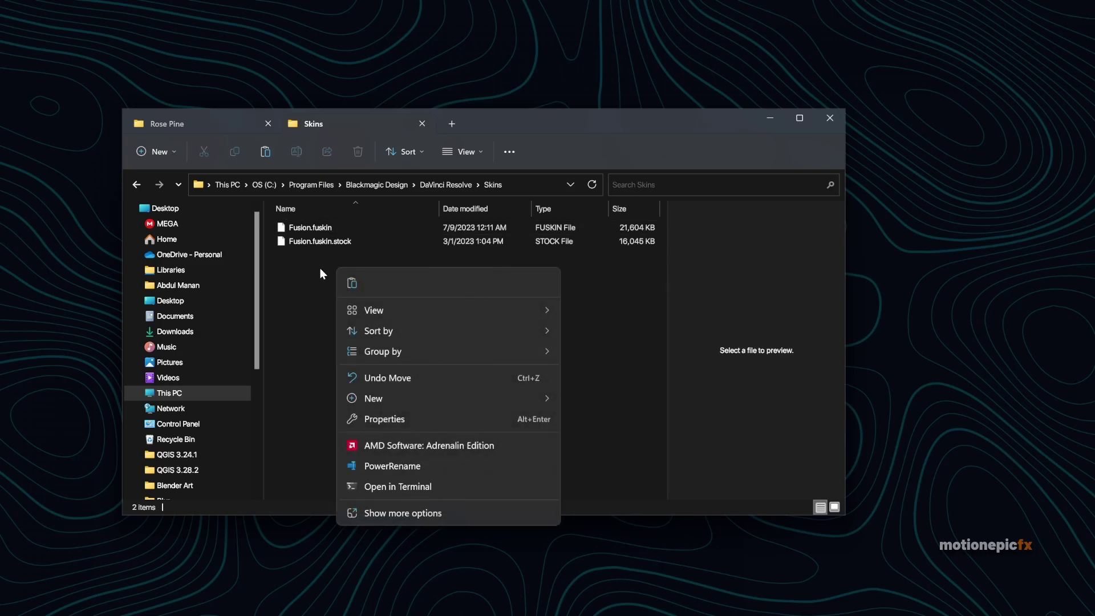
key(Escape)
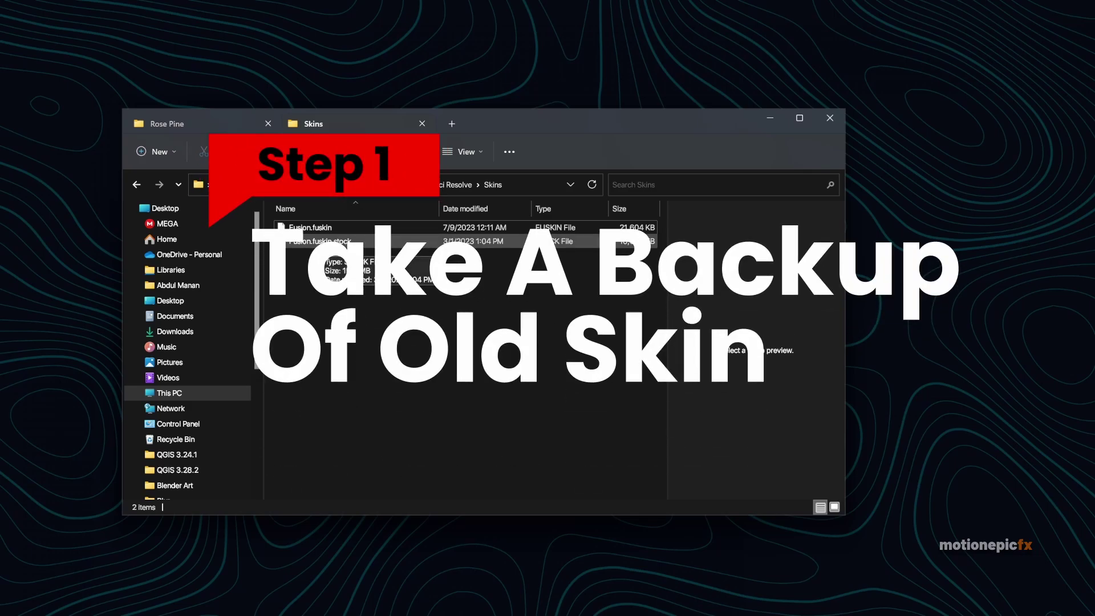
click(324, 245)
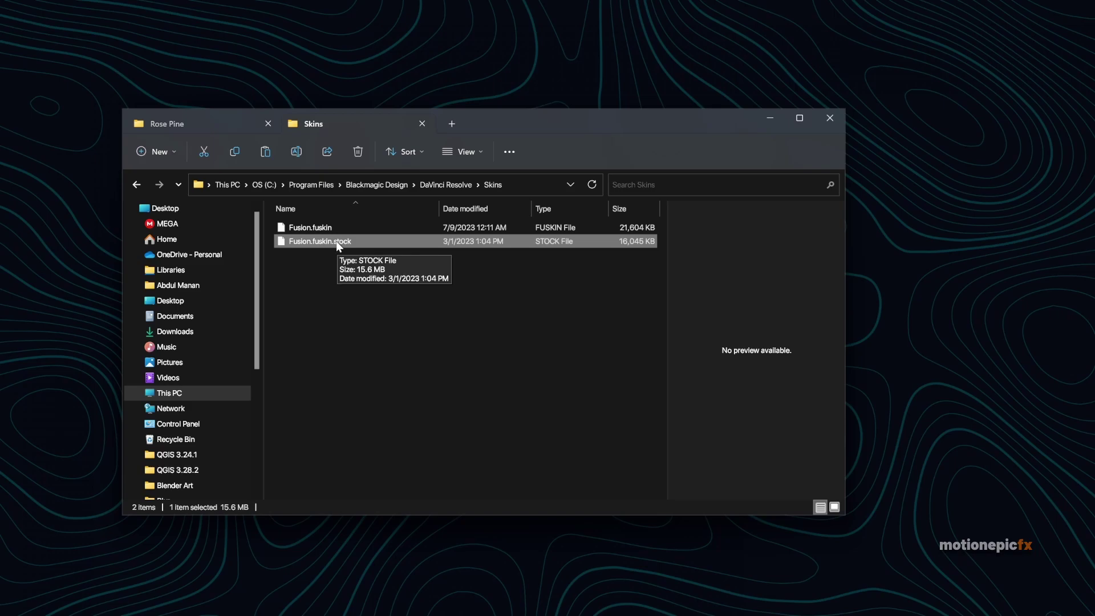
right_click(337, 242)
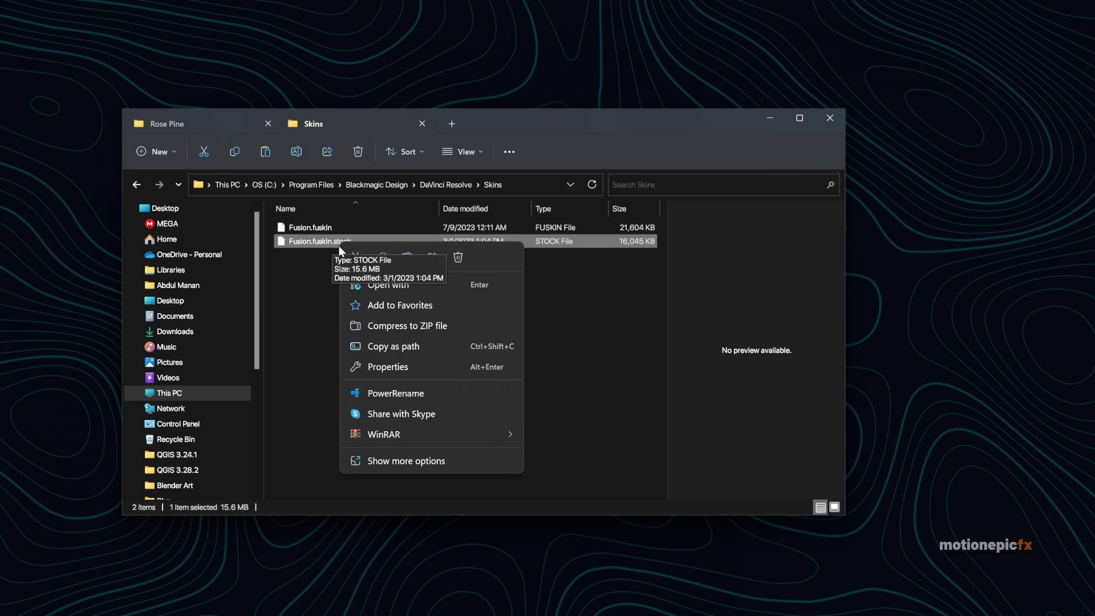
click(316, 289)
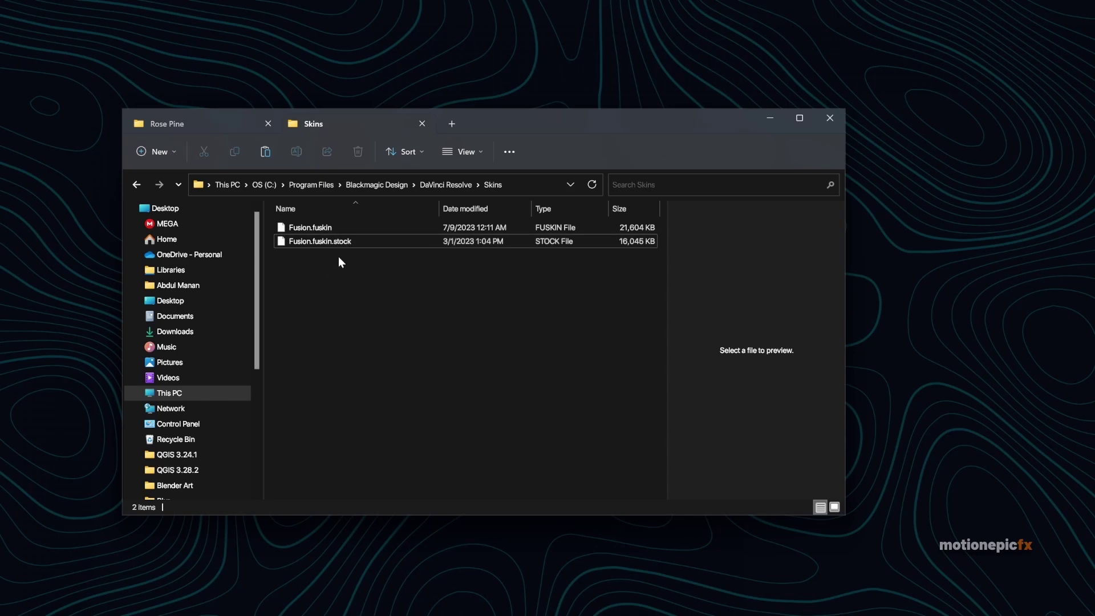
Select the current Fusion.fuskin in Skins, dismissing the paste menu without pasting.
key(Up)
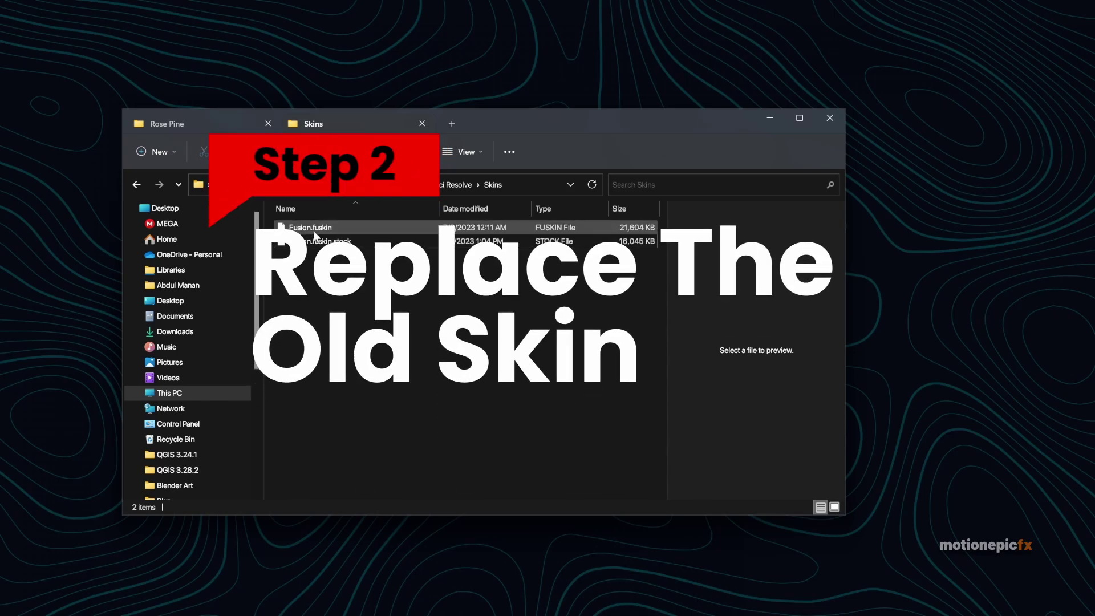
right_click(310, 272)
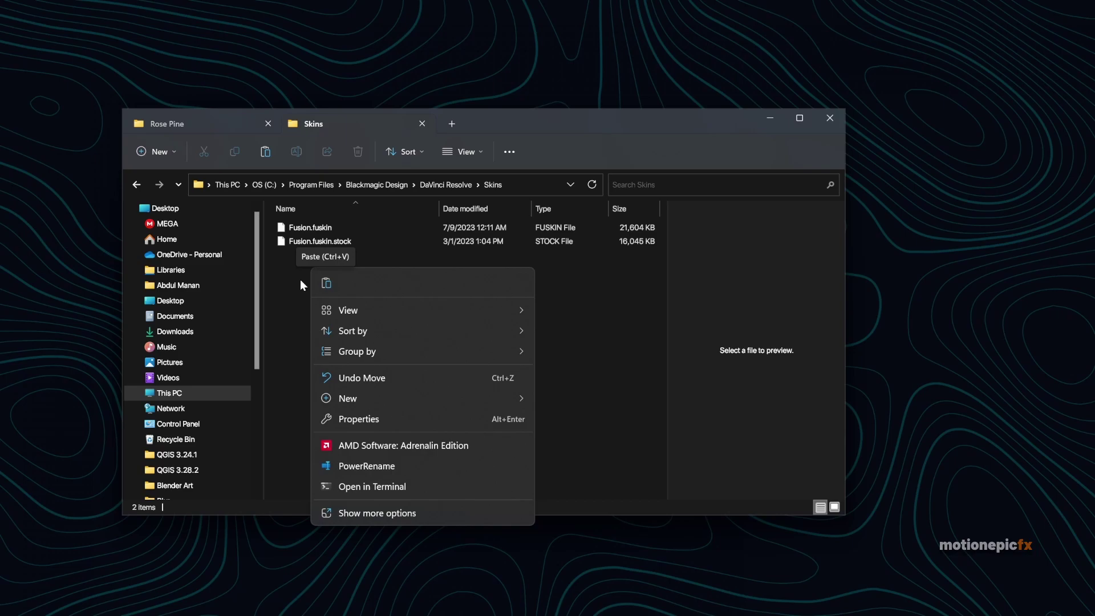
click(299, 279)
click(319, 228)
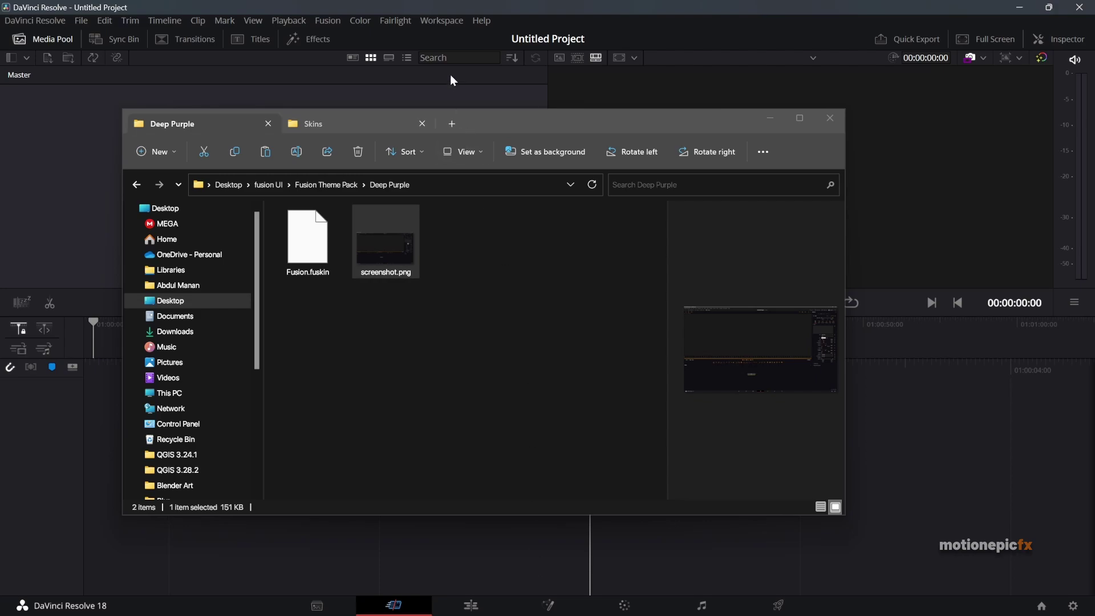
click(770, 118)
click(547, 603)
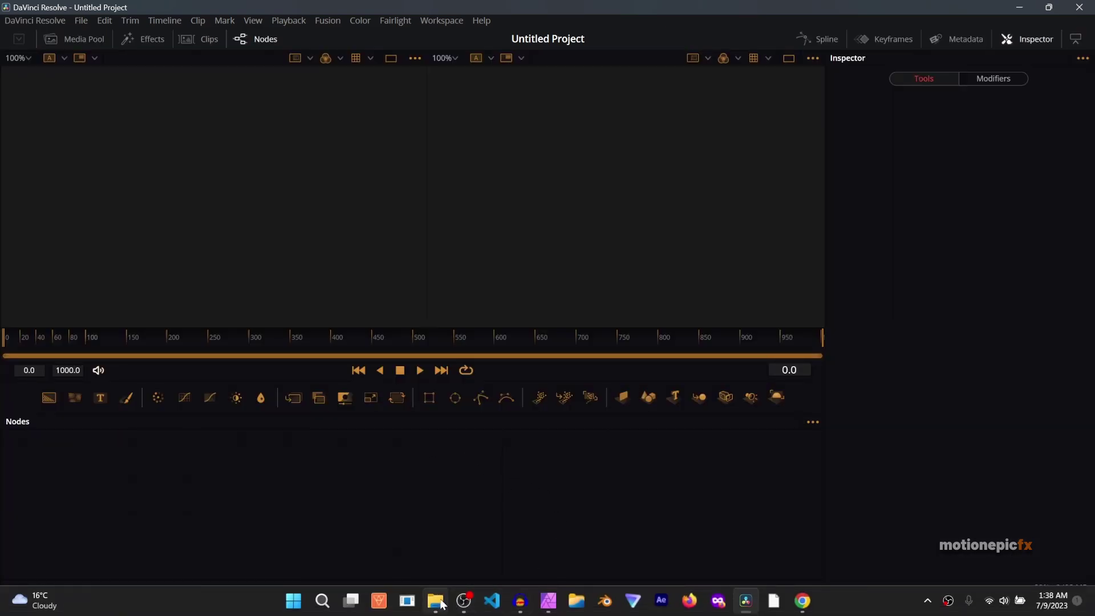
click(439, 601)
click(439, 601)
Go from Deep Purple to the Faded Grey folder and pick its Fusion.fuskin to copy.
click(439, 601)
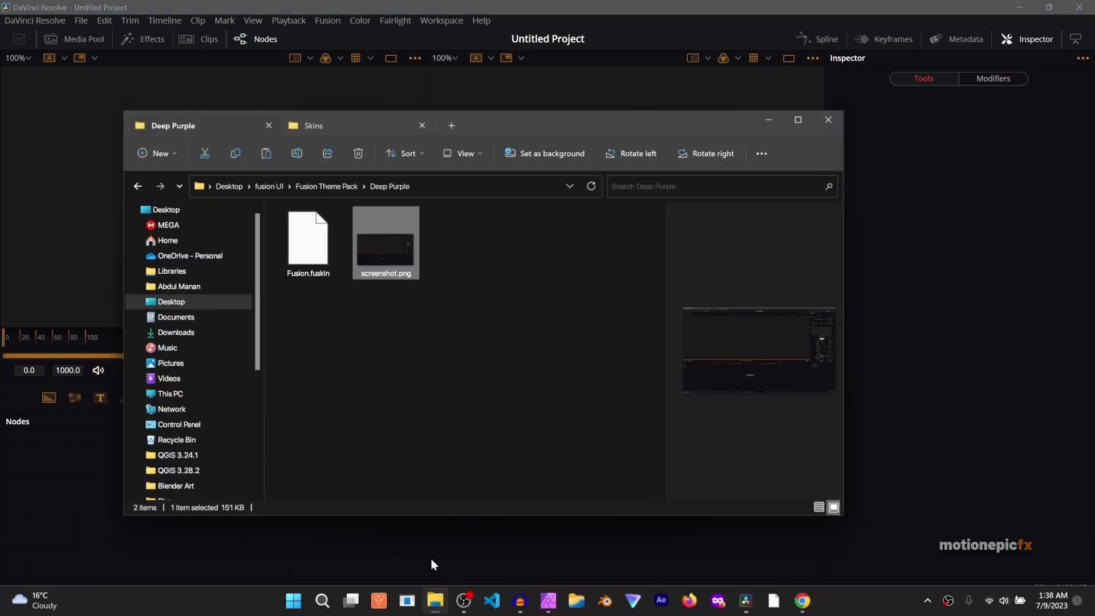
click(311, 186)
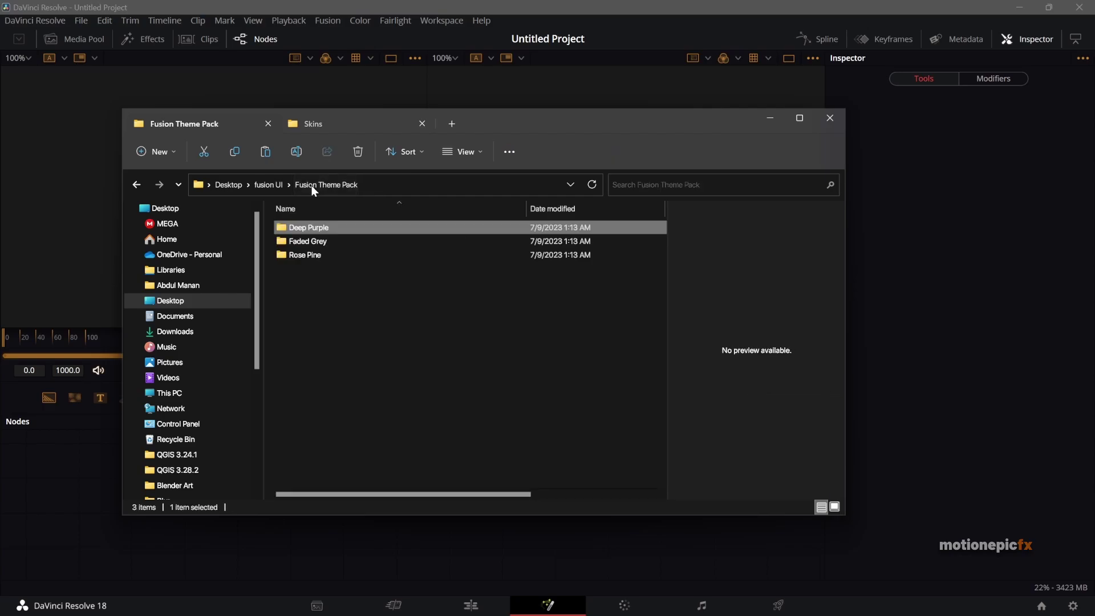
double_click(303, 246)
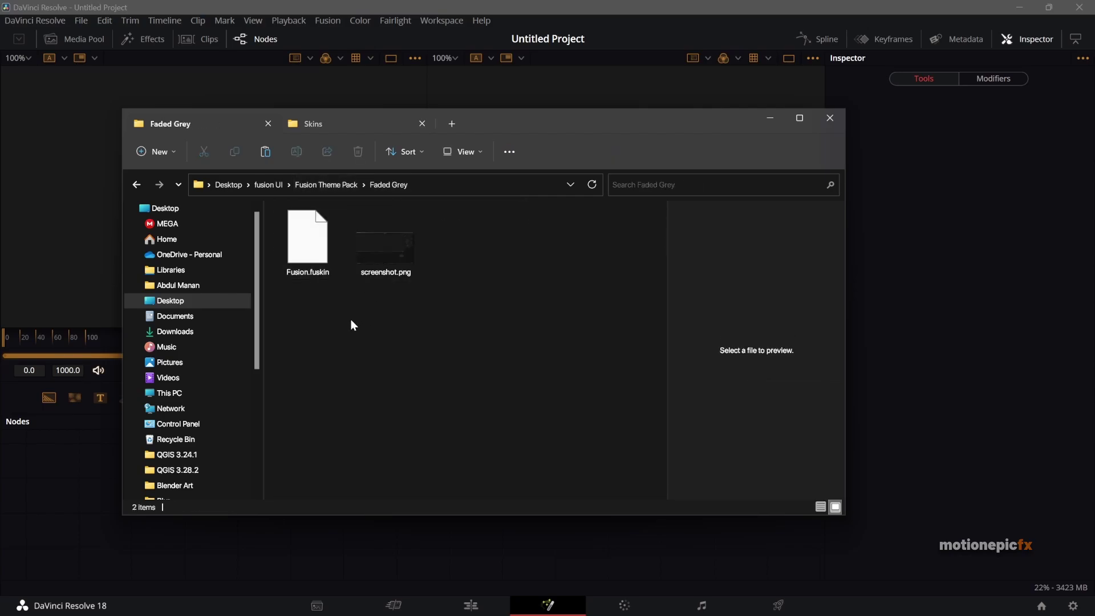
click(297, 250)
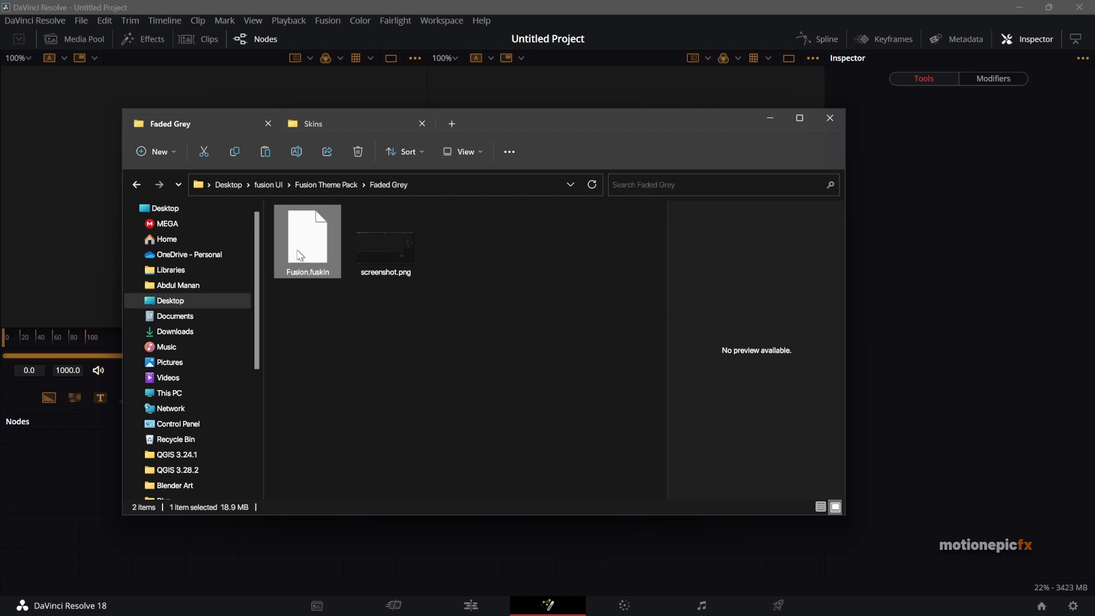
Paste it into Skins, replacing the existing Fusion.fuskin, then quit DaVinci Resolve.
click(358, 122)
click(328, 268)
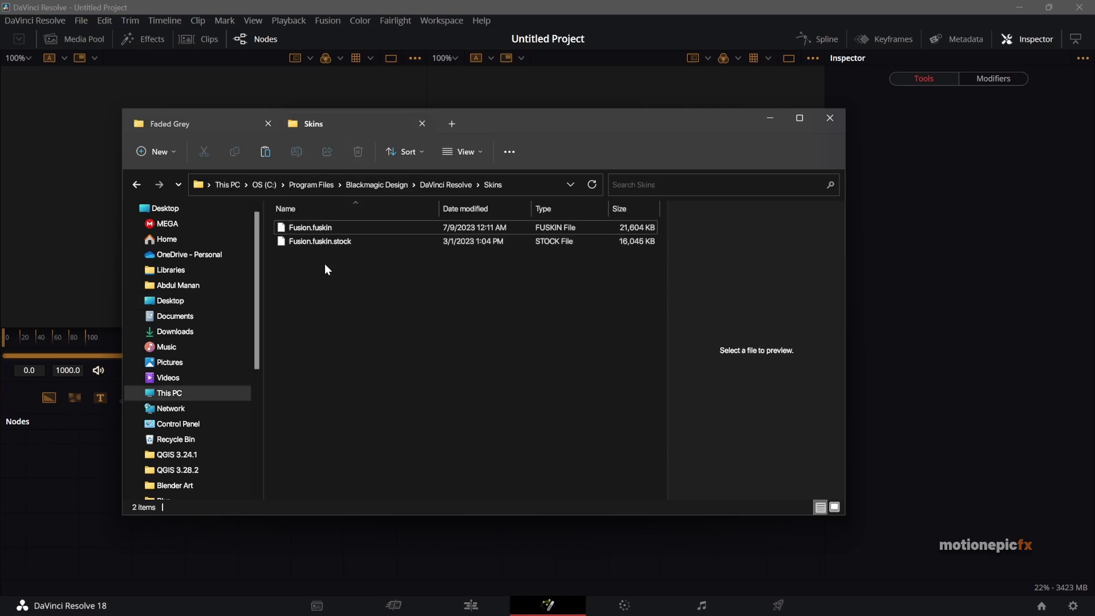
key(ctrl+v)
click(460, 273)
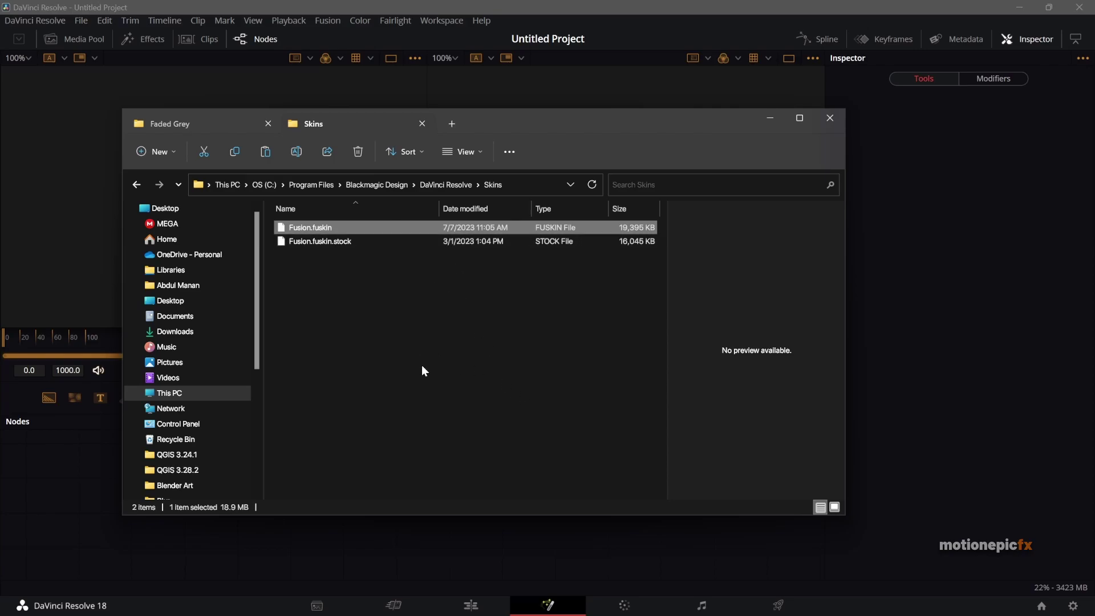
click(607, 552)
click(1078, 8)
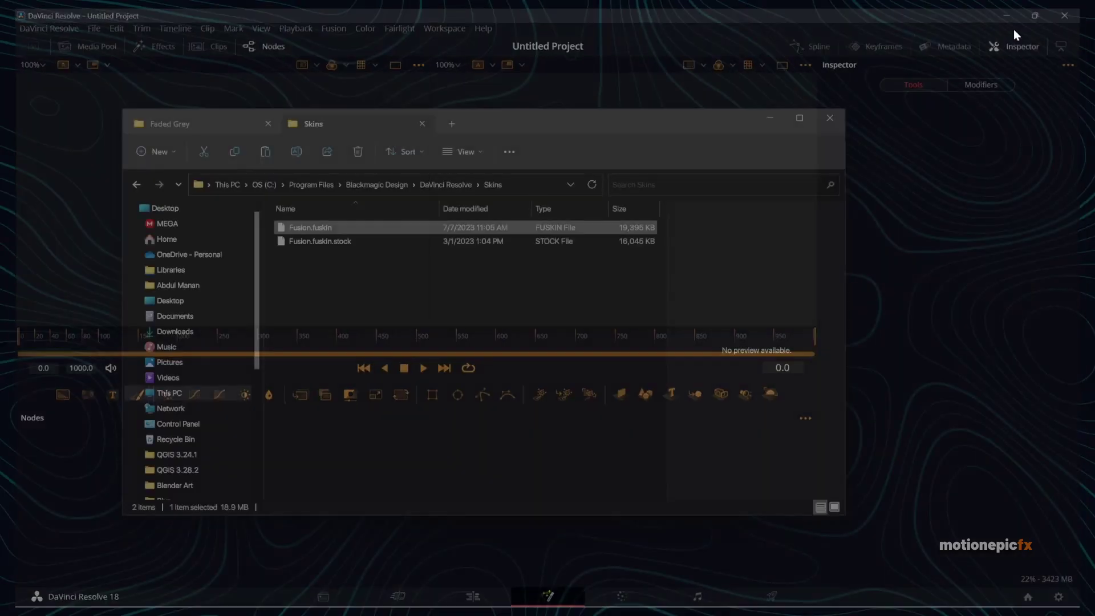
Relaunch Resolve and open Untitled Project on the Fusion page to see the yellow-accented skin.
mouse_move(679, 613)
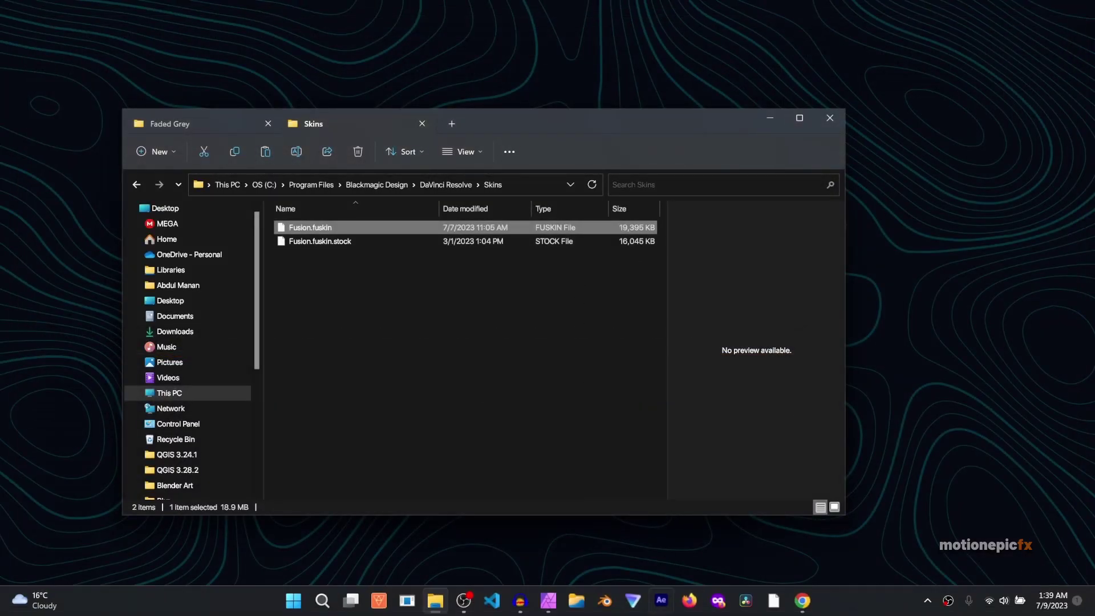
click(747, 604)
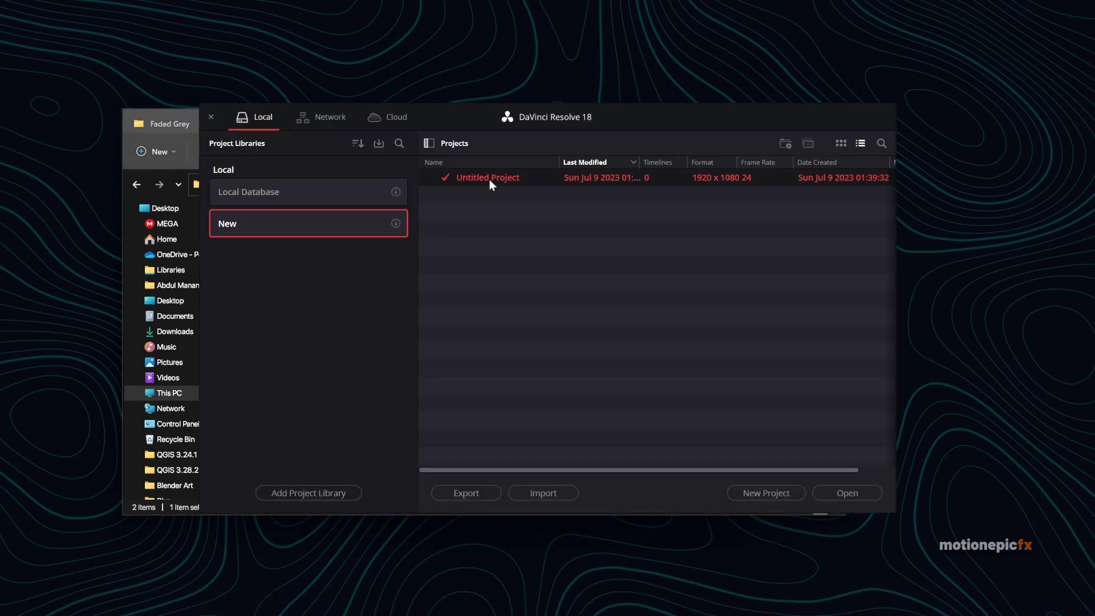
double_click(488, 179)
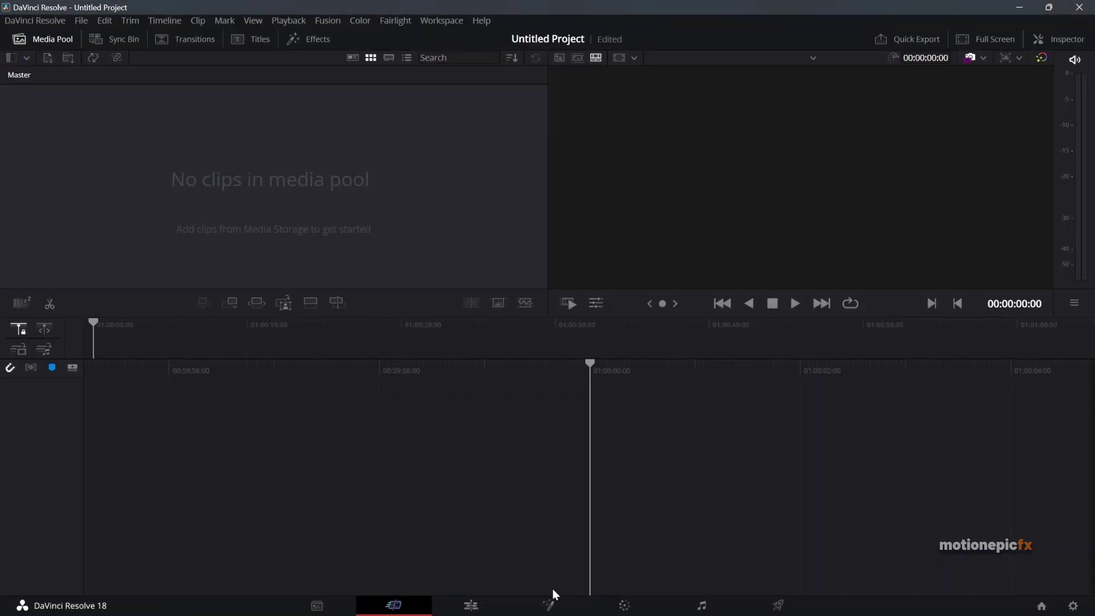
click(553, 601)
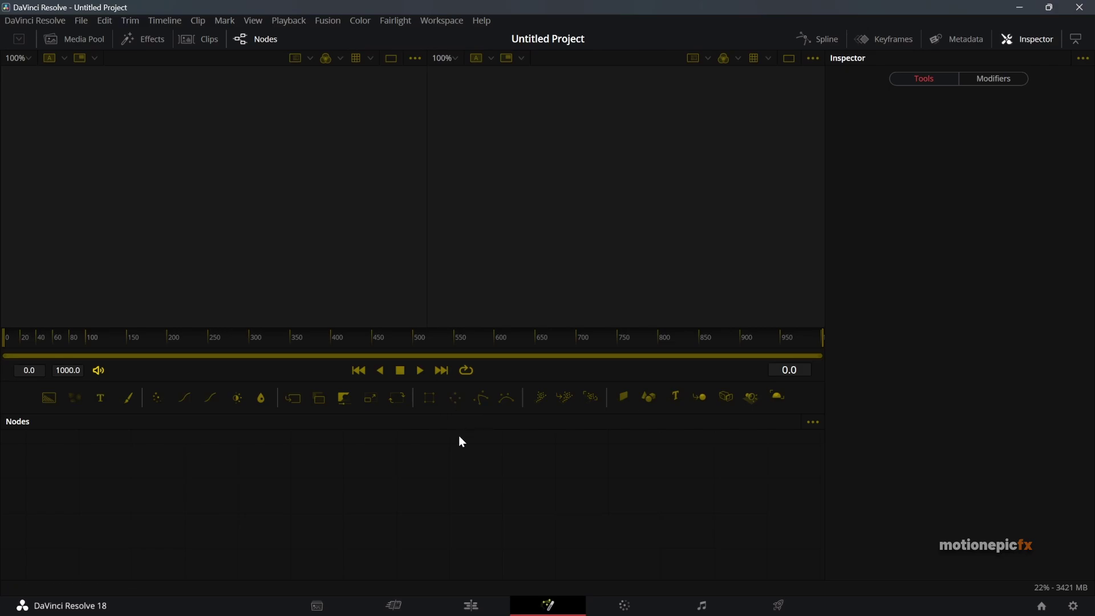
key(alt+Tab)
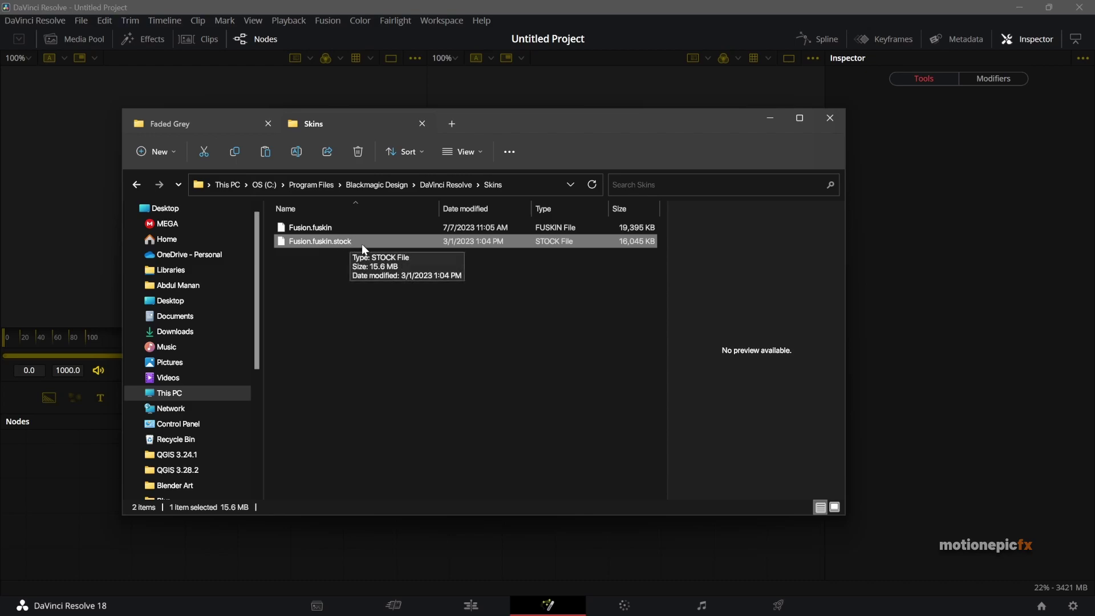
Cut Fusion.fuskin.stock and go up to the fusion UI folder, selecting Fusion.fuskin.
click(203, 155)
click(195, 125)
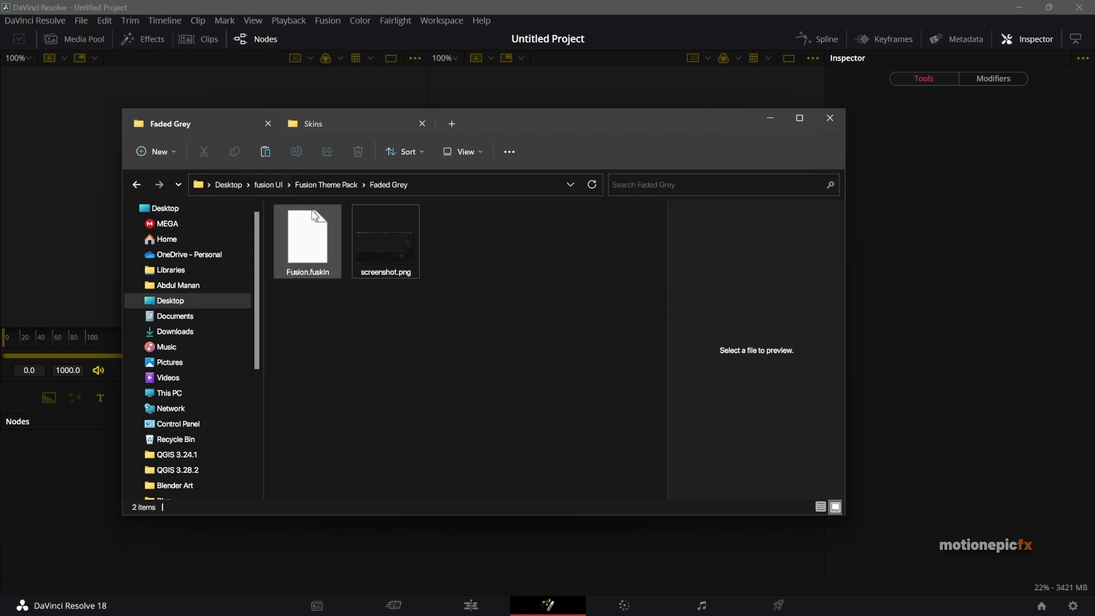
click(275, 184)
click(309, 269)
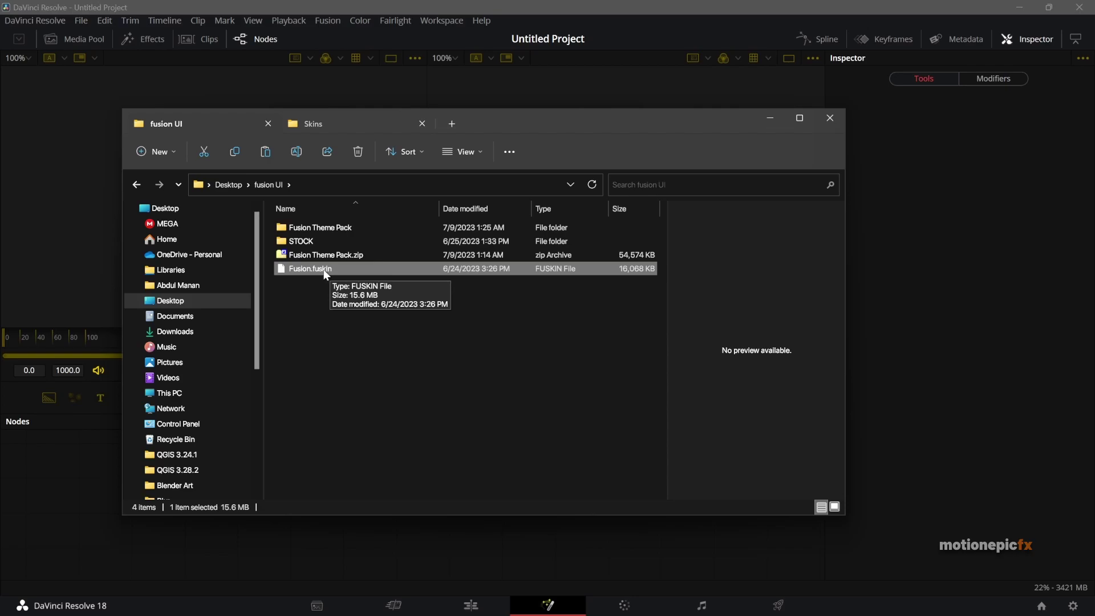
Check Fusion.fuskin's options without extracting, then open STOCK and select the extracted Fusion.fuskin folder.
right_click(331, 270)
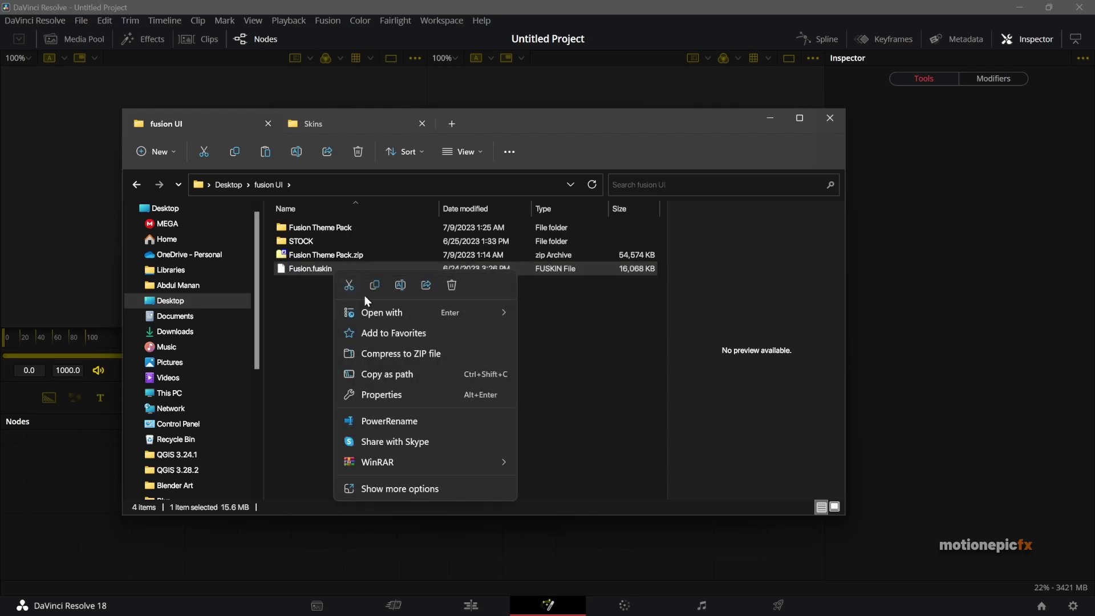
click(395, 487)
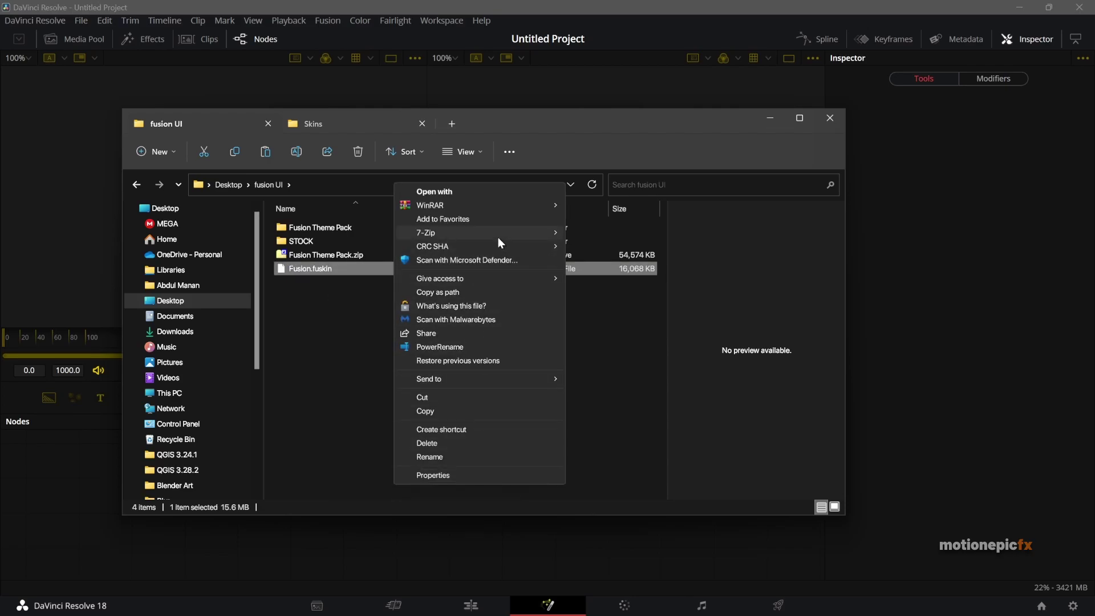
mouse_move(510, 239)
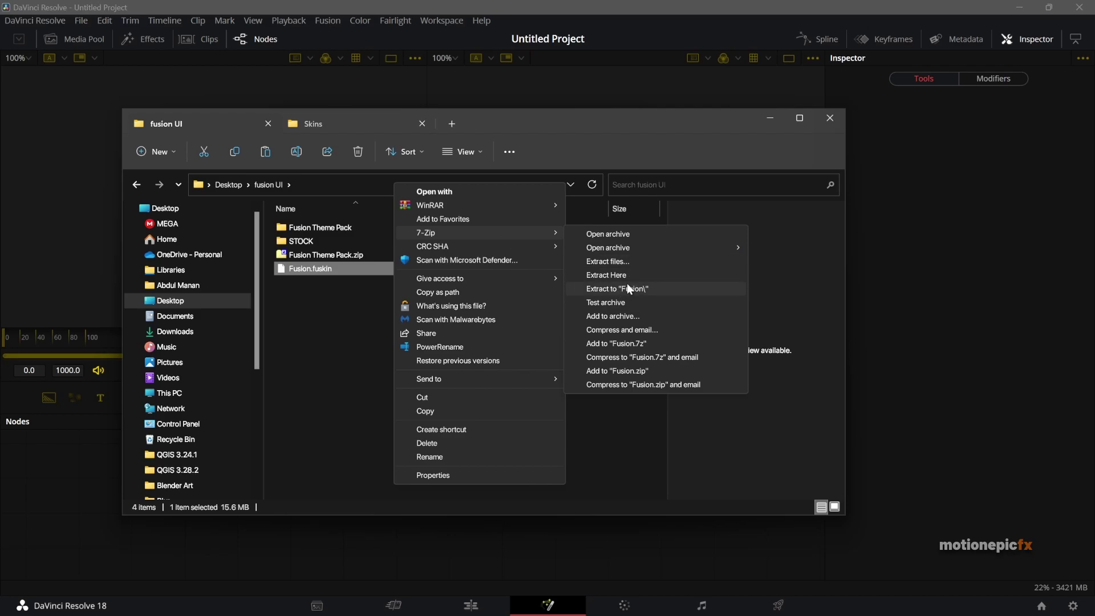
click(277, 310)
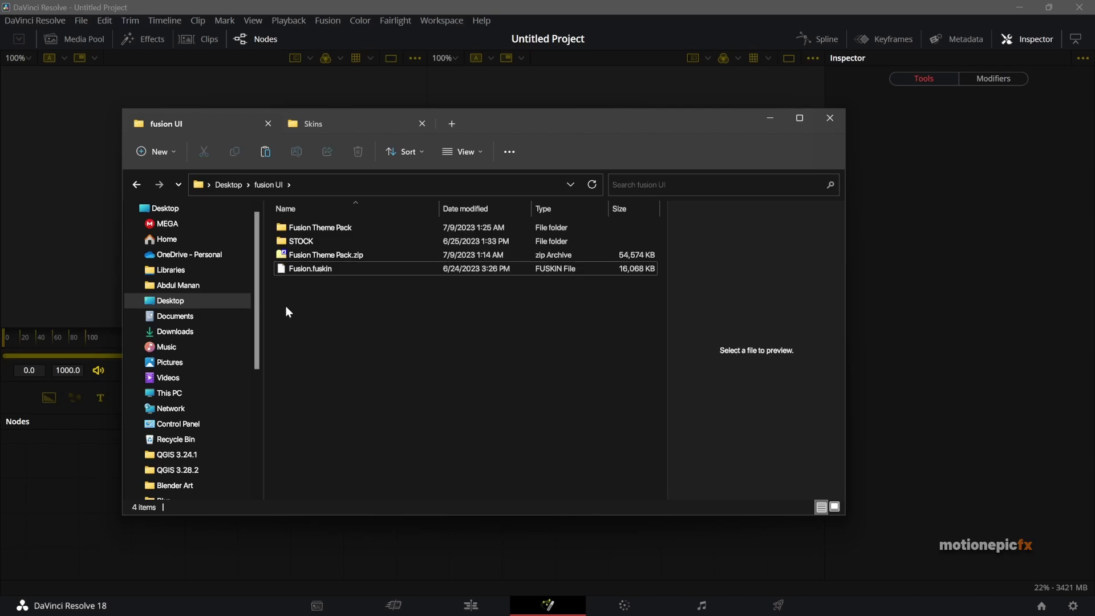
double_click(311, 241)
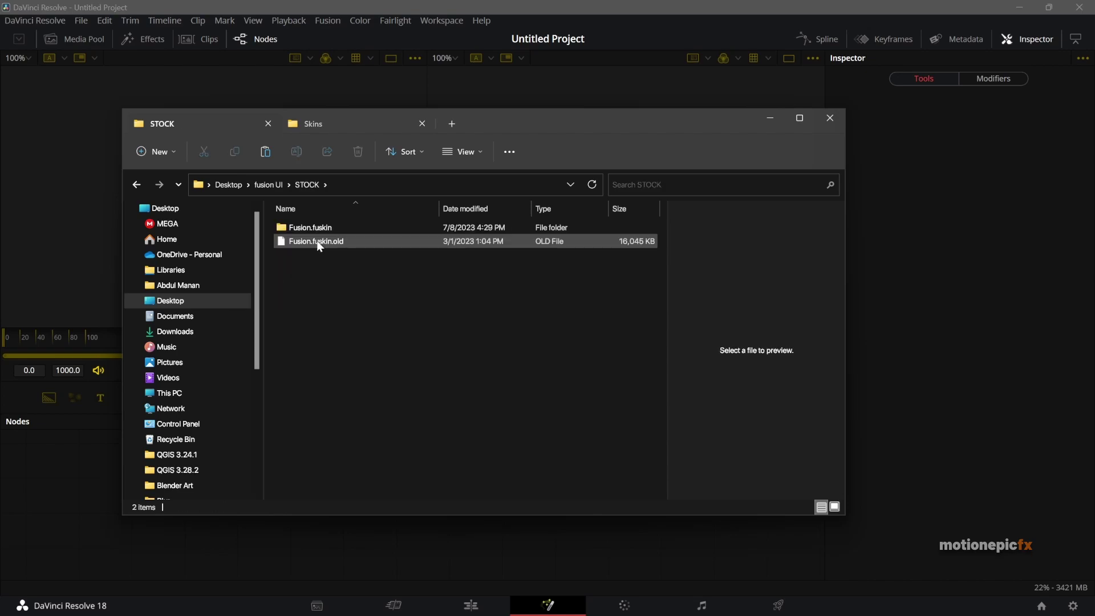
click(316, 235)
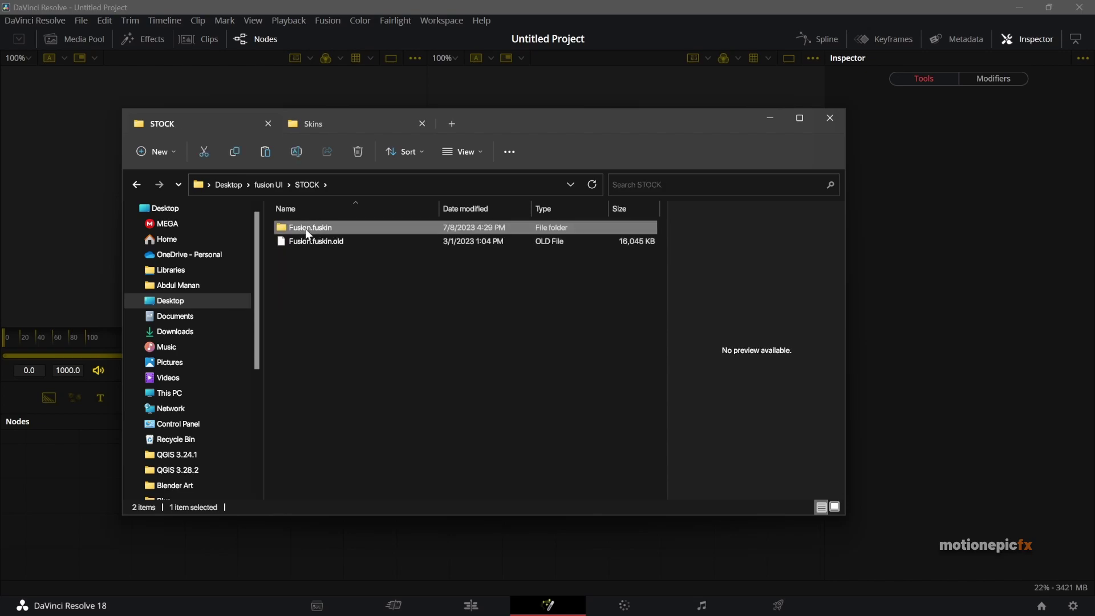
Open the extracted Fusion.fuskin folder and browse the images in its Arrows subfolder.
double_click(325, 228)
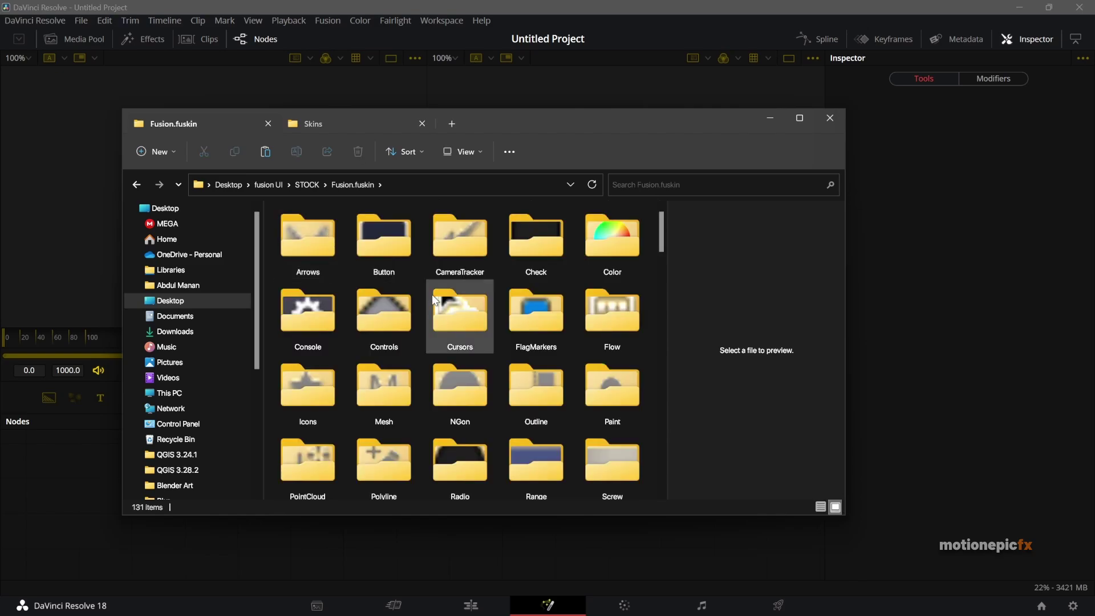
scroll(468, 360, down, 5)
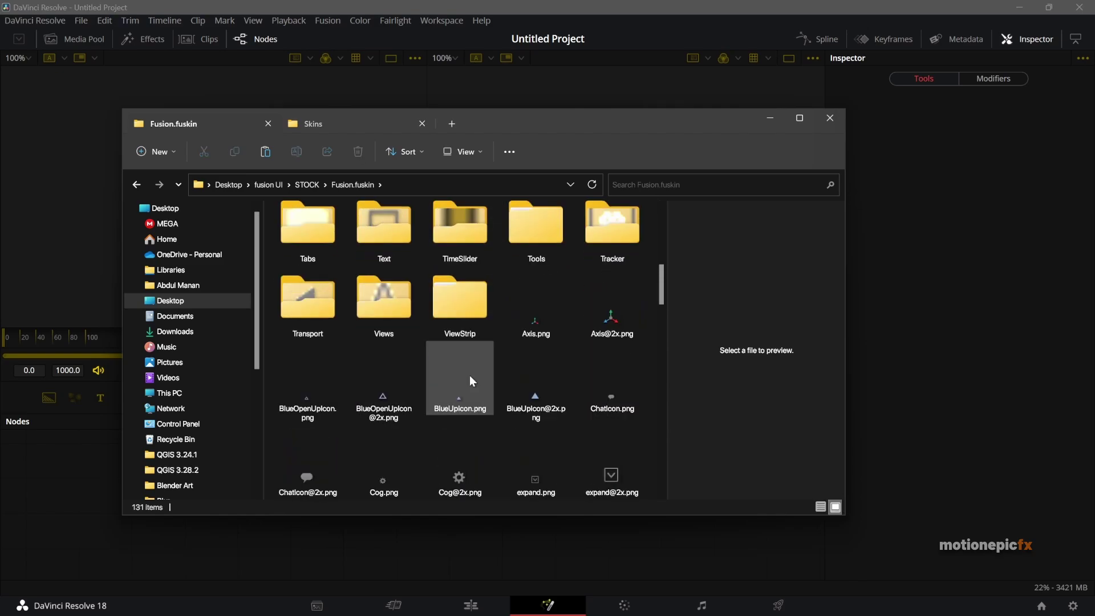
scroll(469, 375, up, 3)
scroll(470, 376, up, 2)
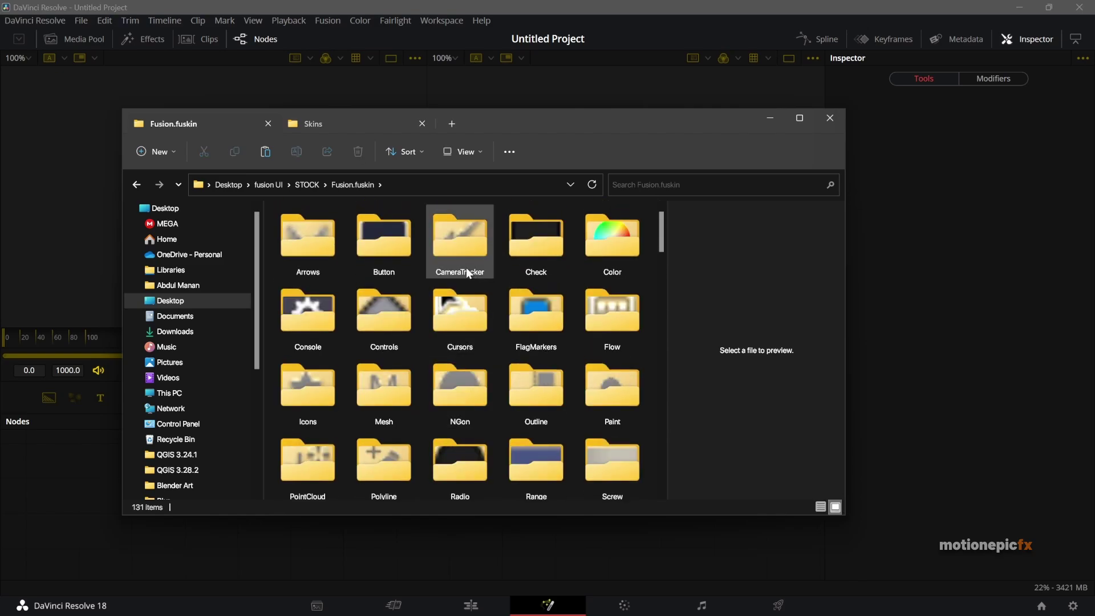
double_click(301, 245)
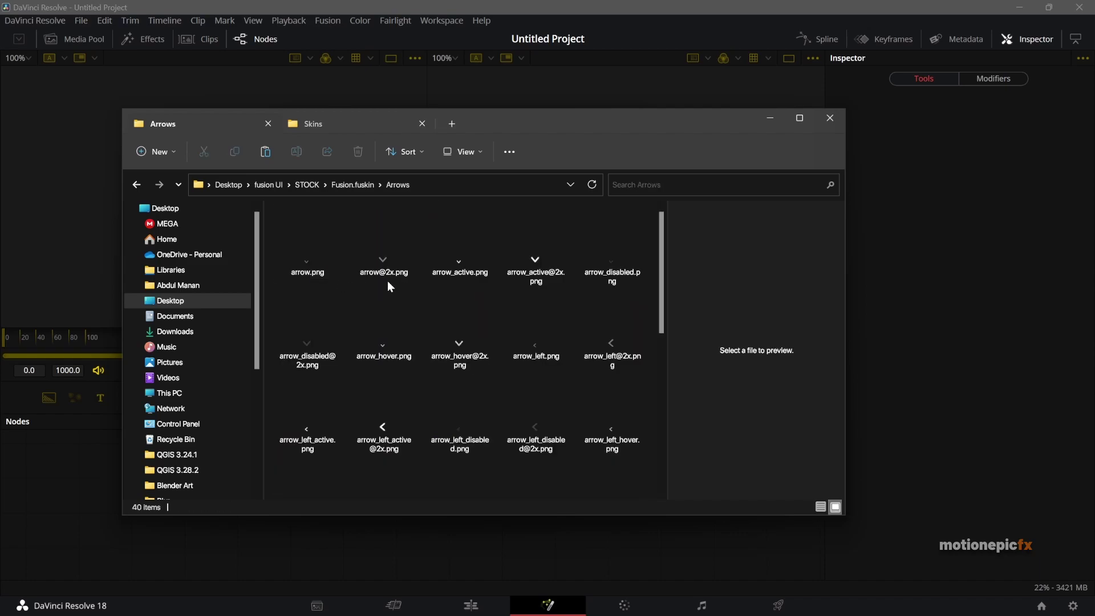
scroll(371, 302, down, 2)
scroll(422, 392, down, 3)
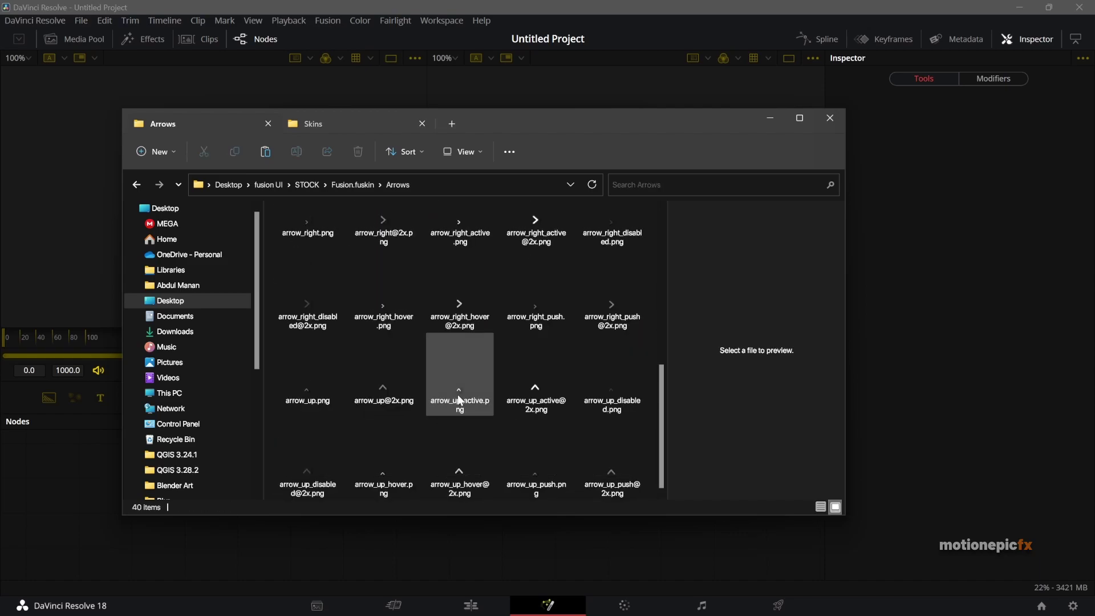
scroll(501, 388, up, 5)
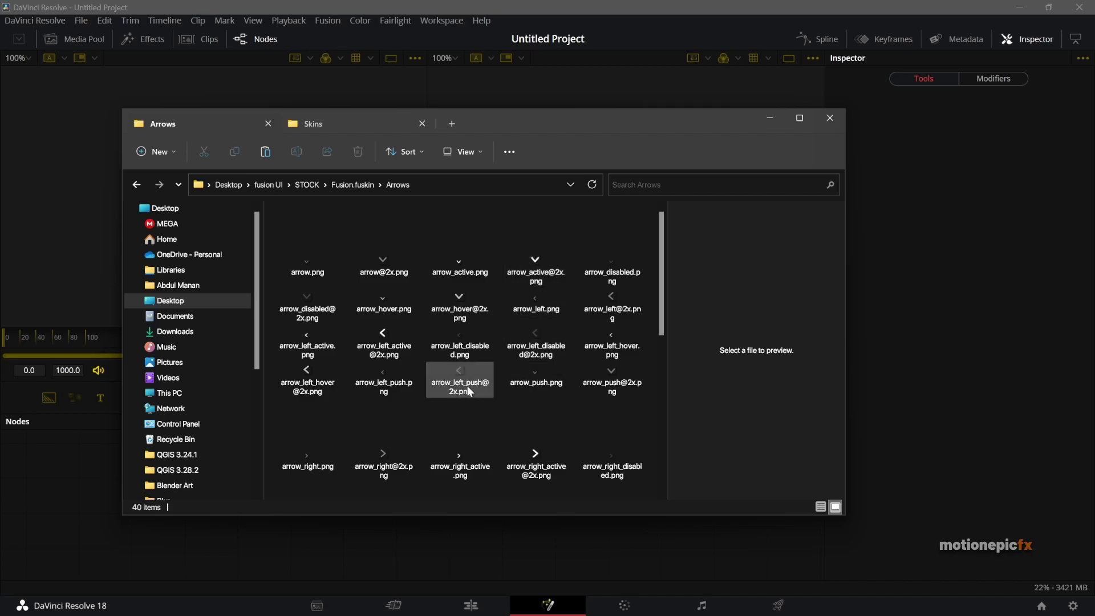
scroll(568, 313, down, 3)
scroll(563, 354, up, 3)
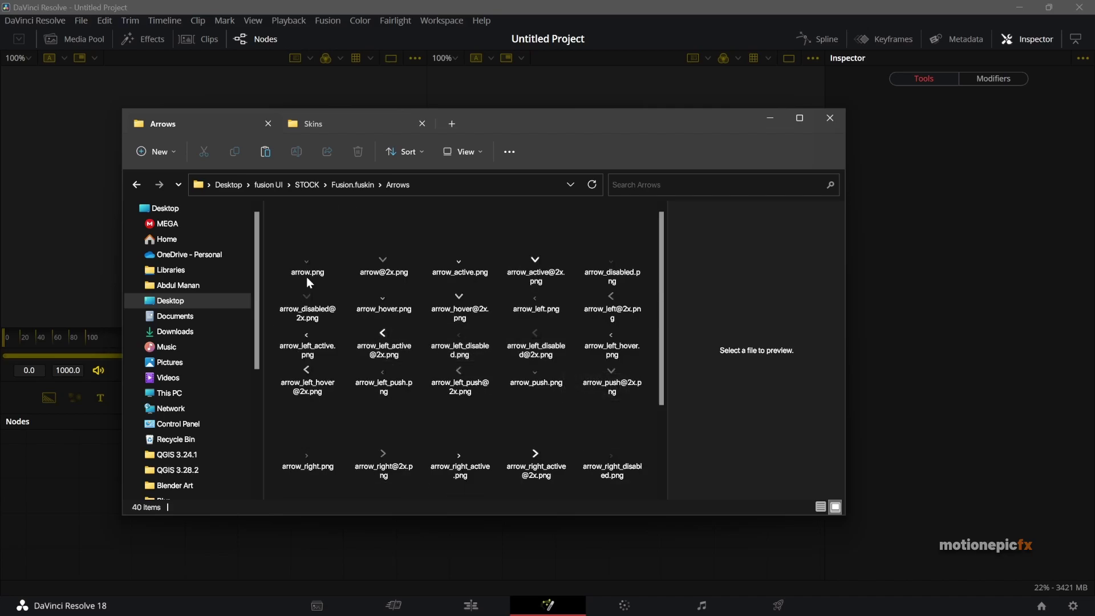
Return to the Fusion.fuskin folder and scroll until the Fusion.skin file is visible.
click(138, 185)
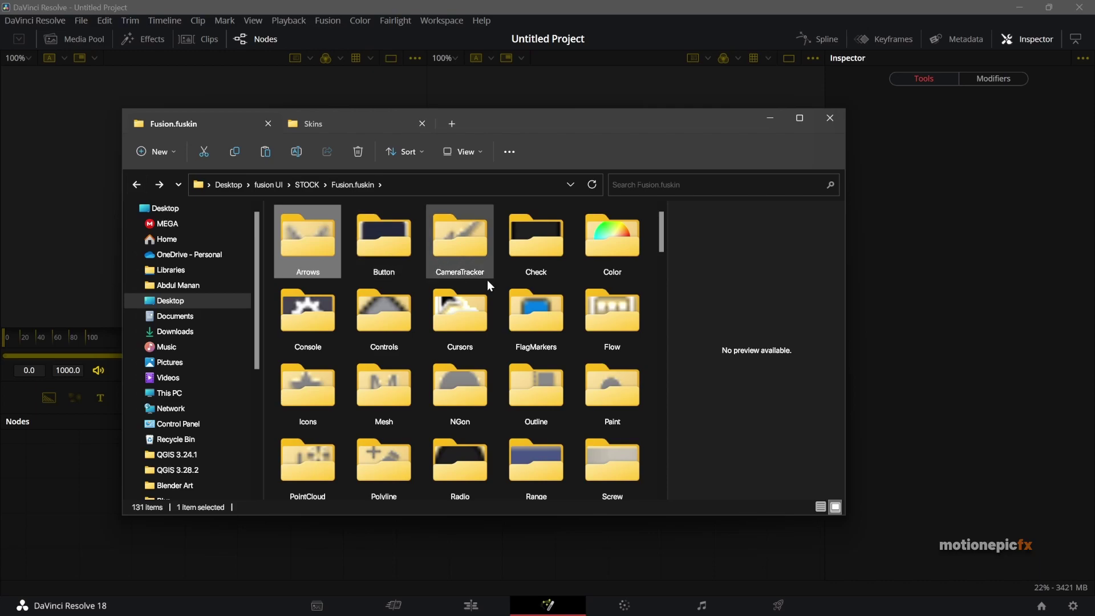
scroll(521, 289, down, 2)
scroll(533, 368, down, 5)
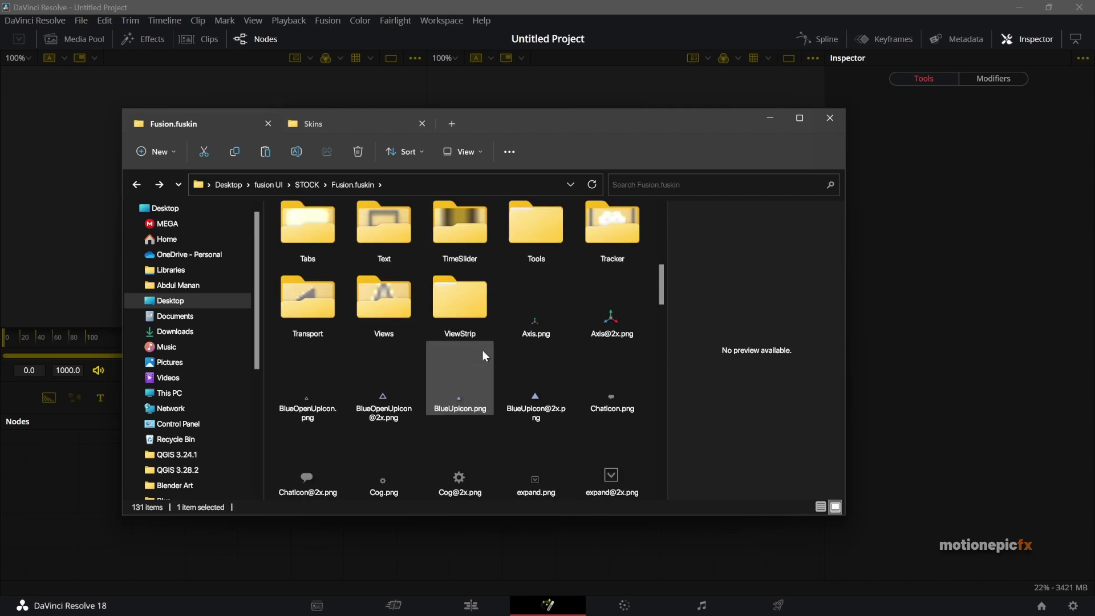
scroll(439, 325, up, 4)
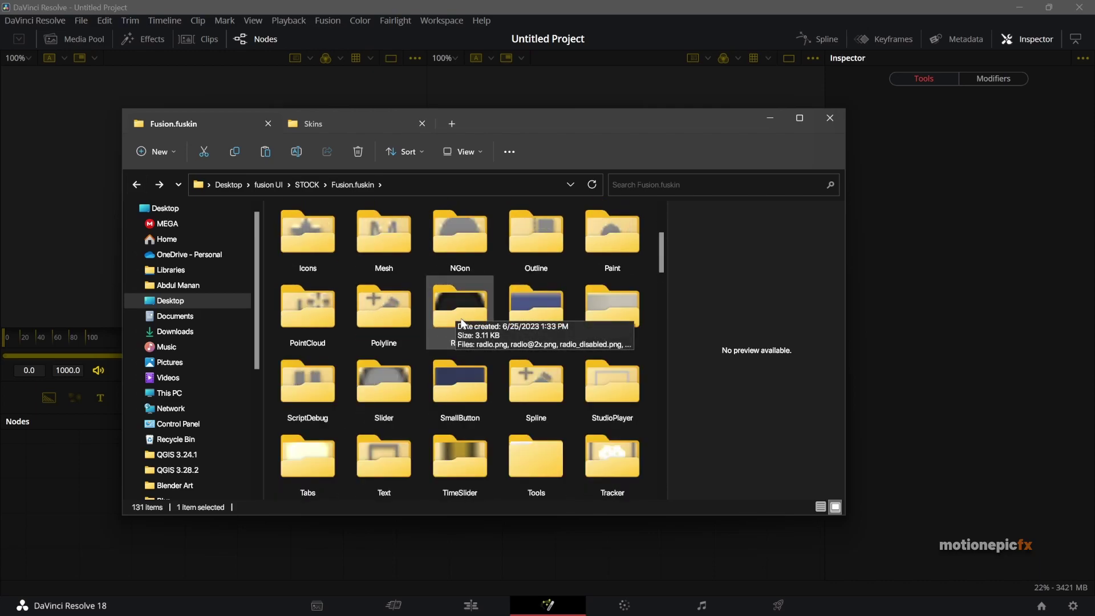
scroll(461, 322, down, 5)
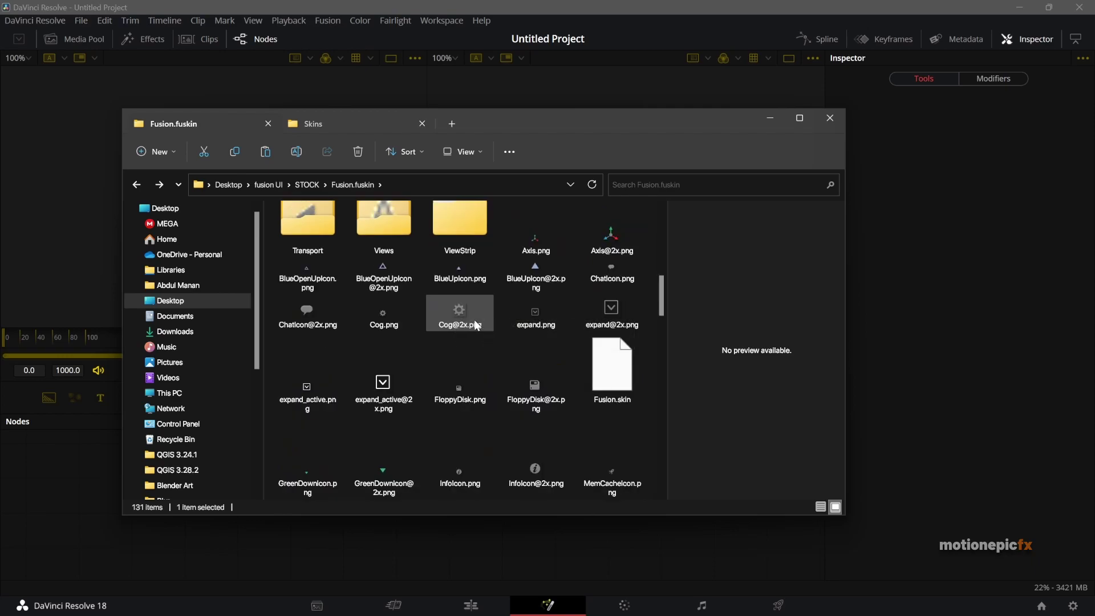
Open Fusion.skin with Visual Studio Code from its right-click Open with menu.
click(610, 386)
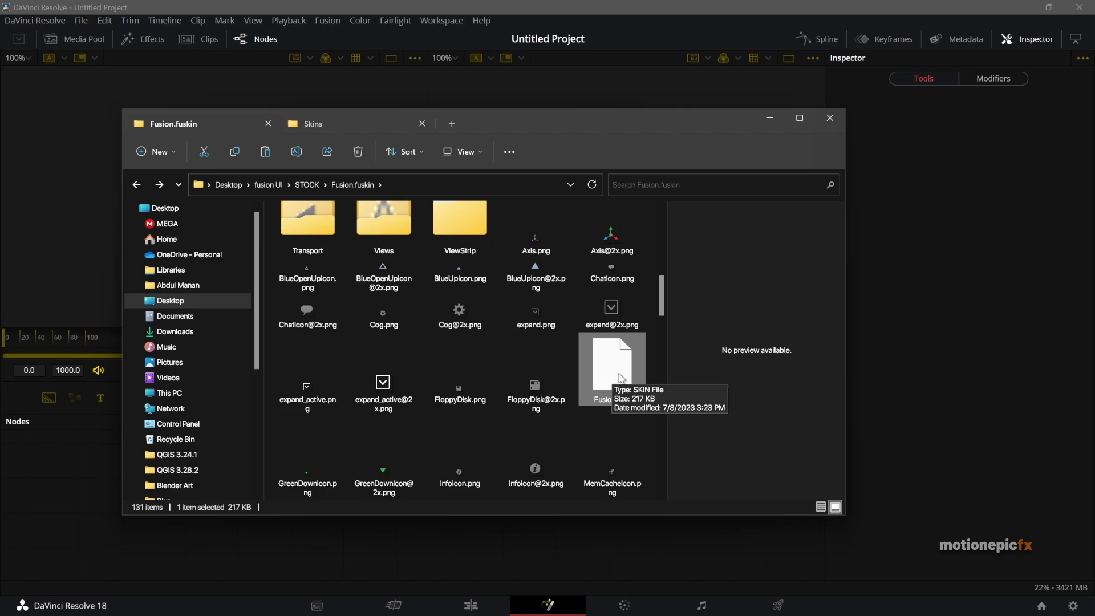
right_click(602, 381)
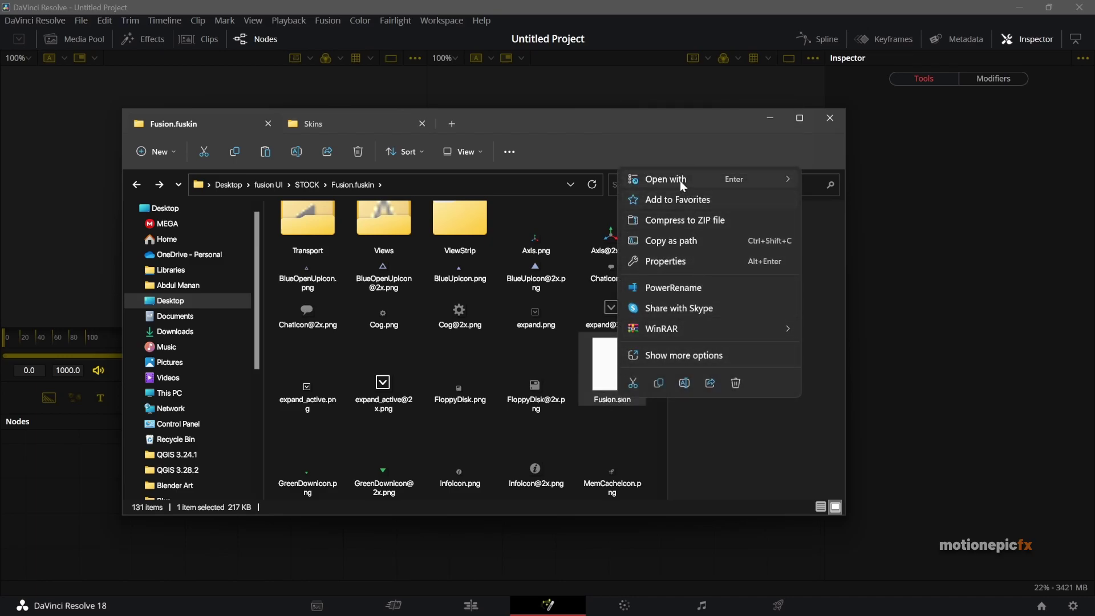
mouse_move(682, 182)
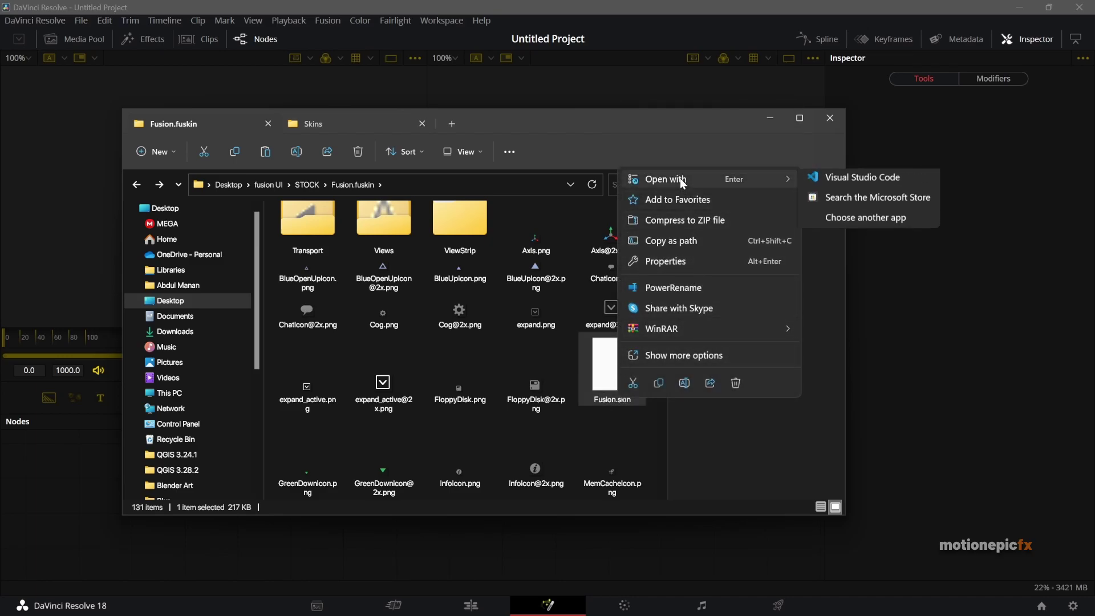
click(874, 179)
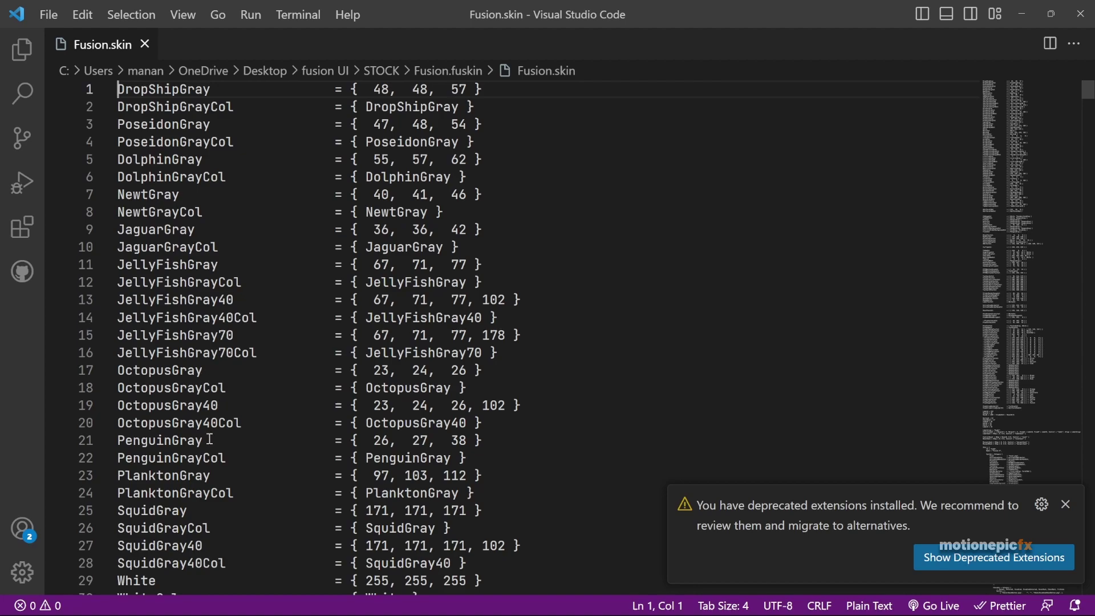
click(170, 440)
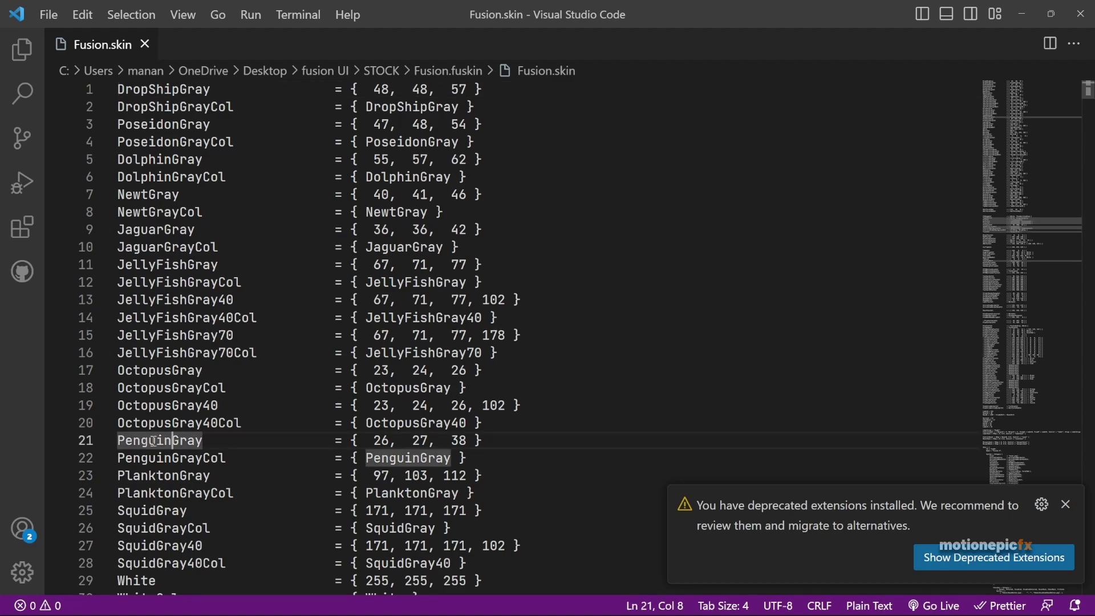
scroll(154, 445, down, 3)
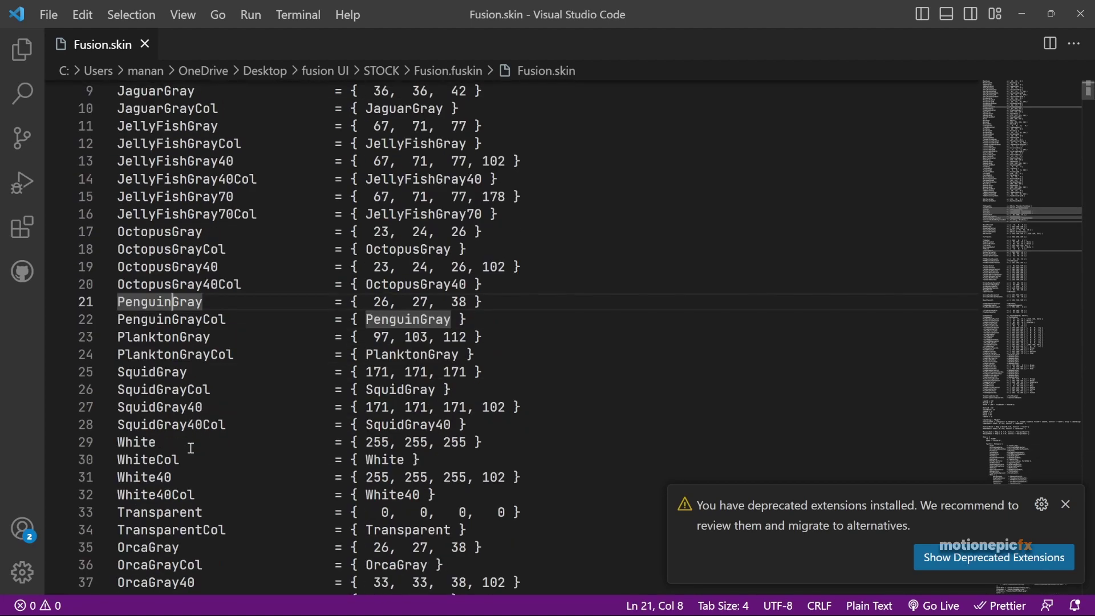
click(150, 546)
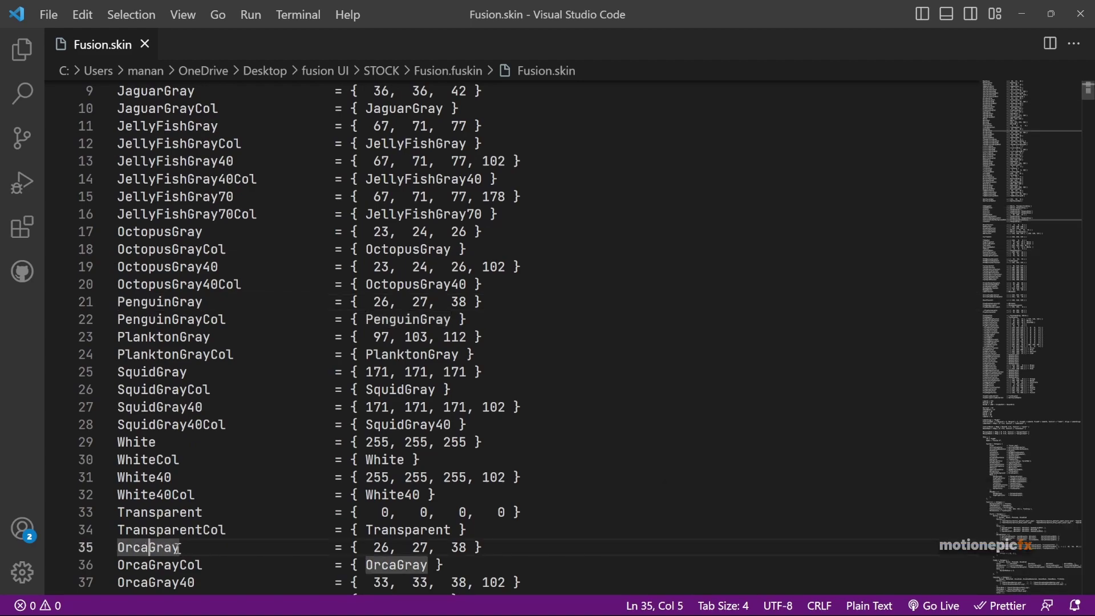
scroll(171, 350, up, 1)
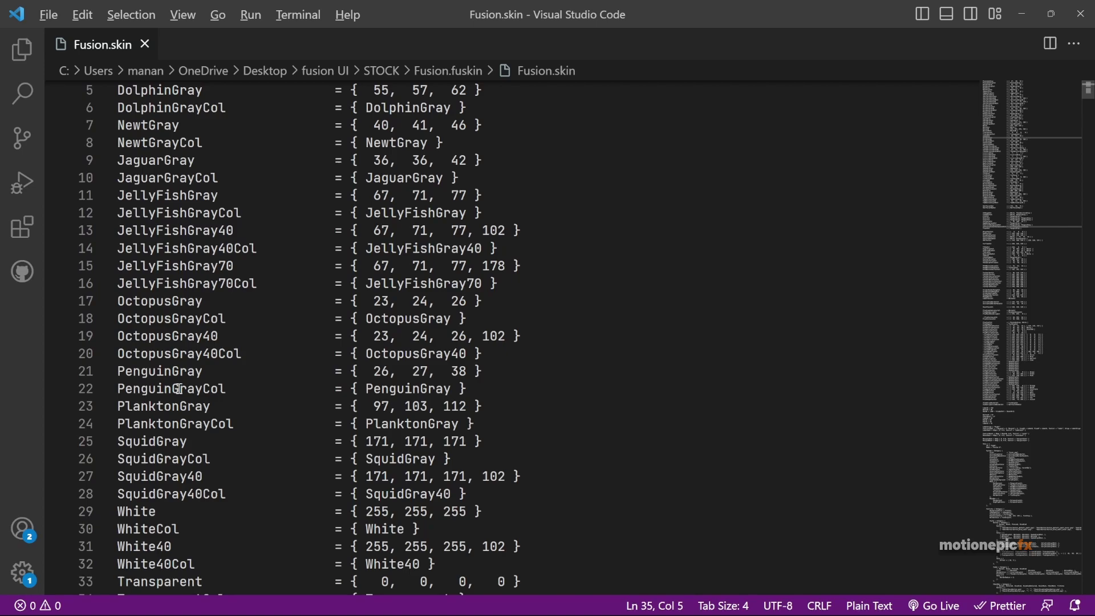
key(alt+Tab)
key(alt+Tab)
key(Tab)
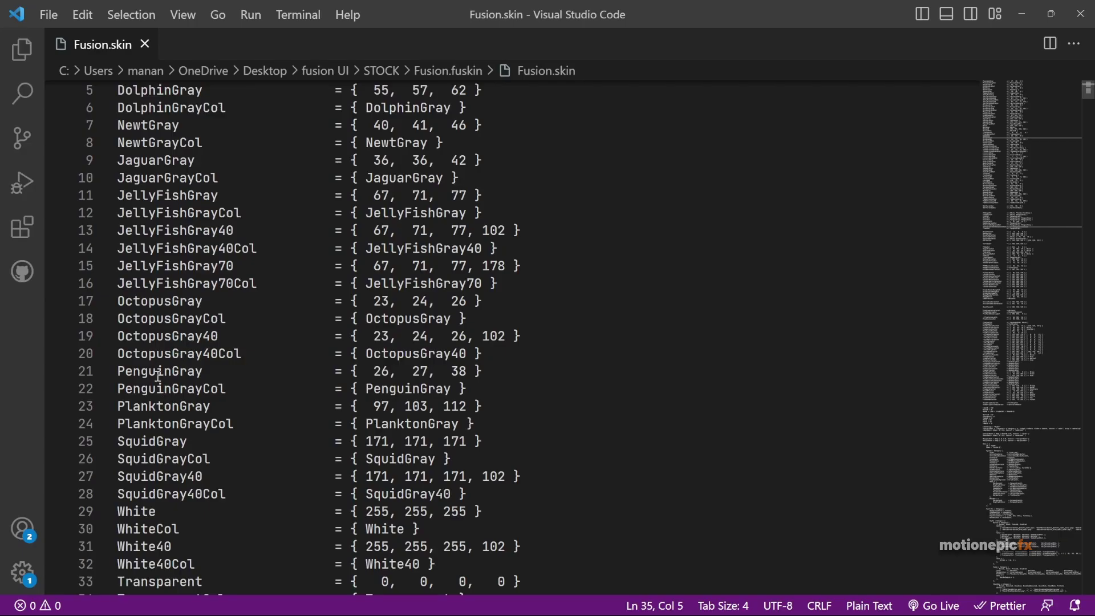
click(158, 374)
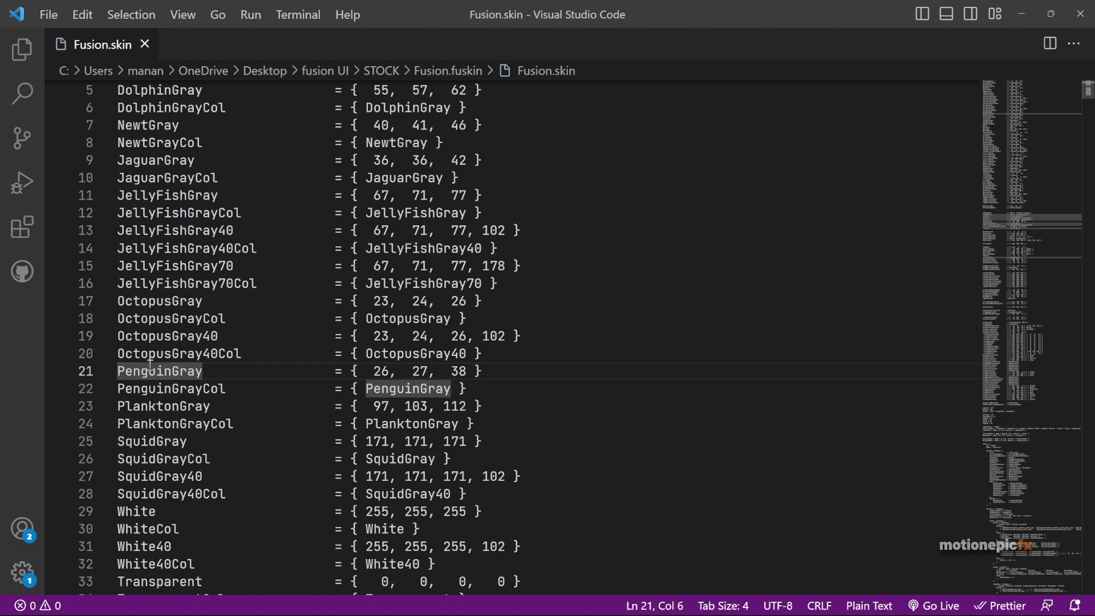
scroll(141, 434, down, 3)
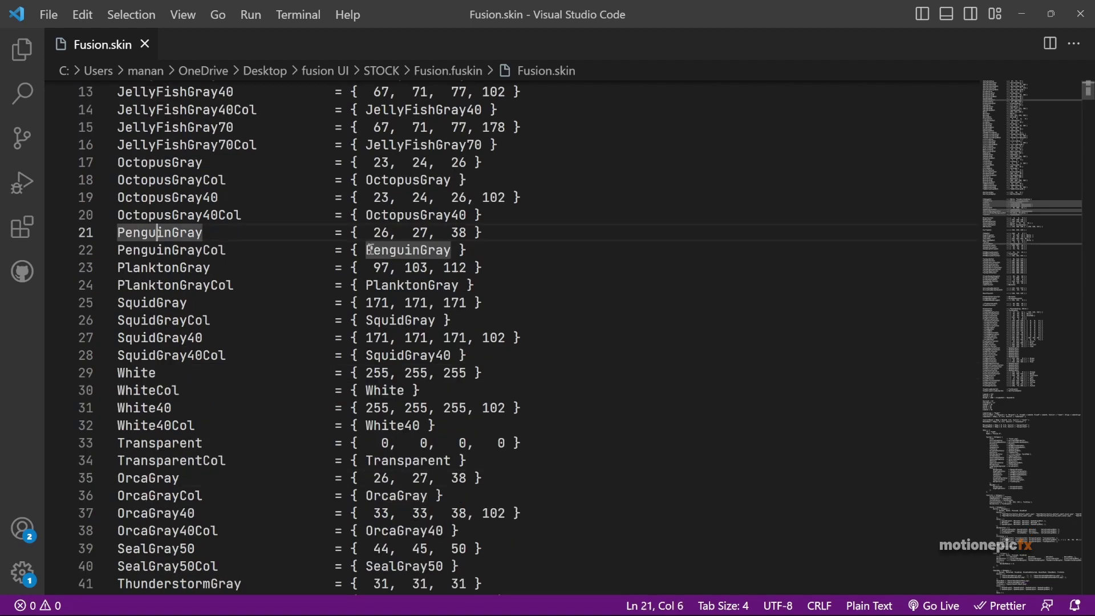
click(380, 234)
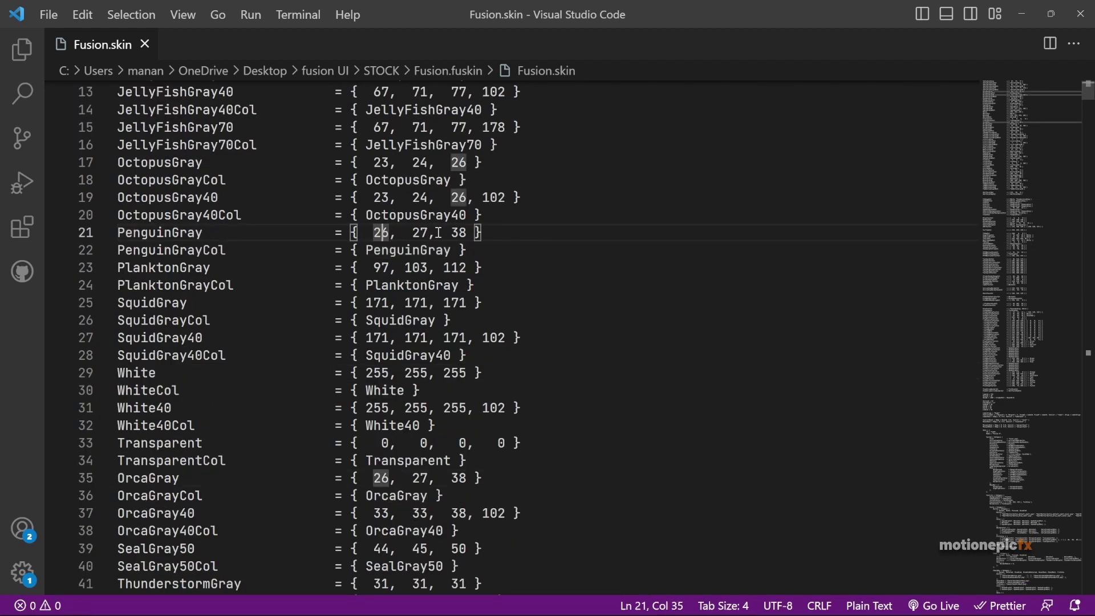
Add rgb(26, 27, 38) after PenguinGray's value on line 21 of Fusion.skin for a colour preview.
click(489, 234)
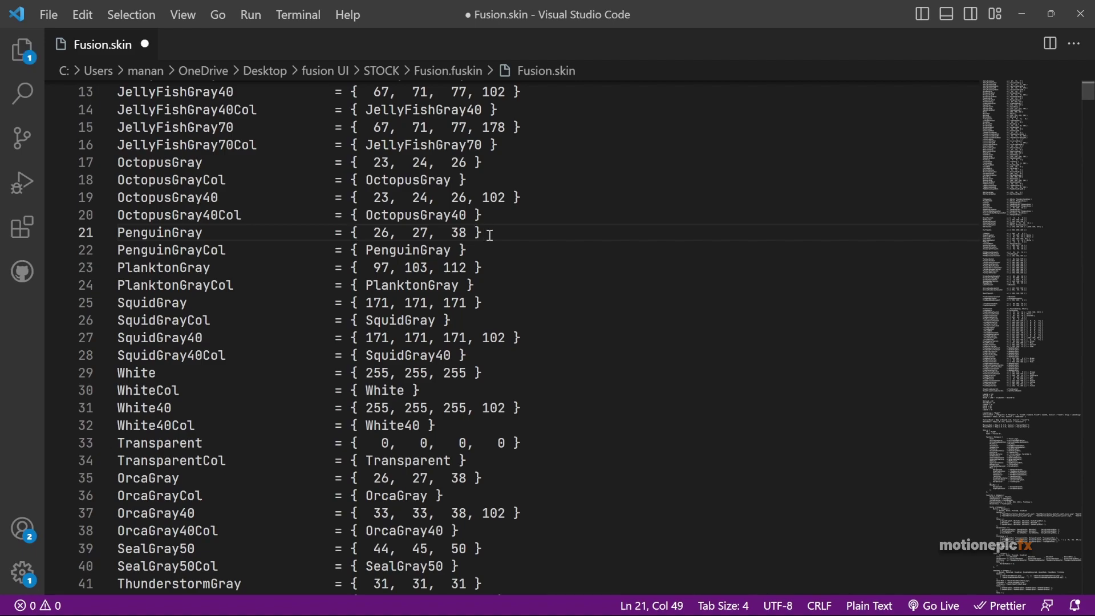
text(rgn)
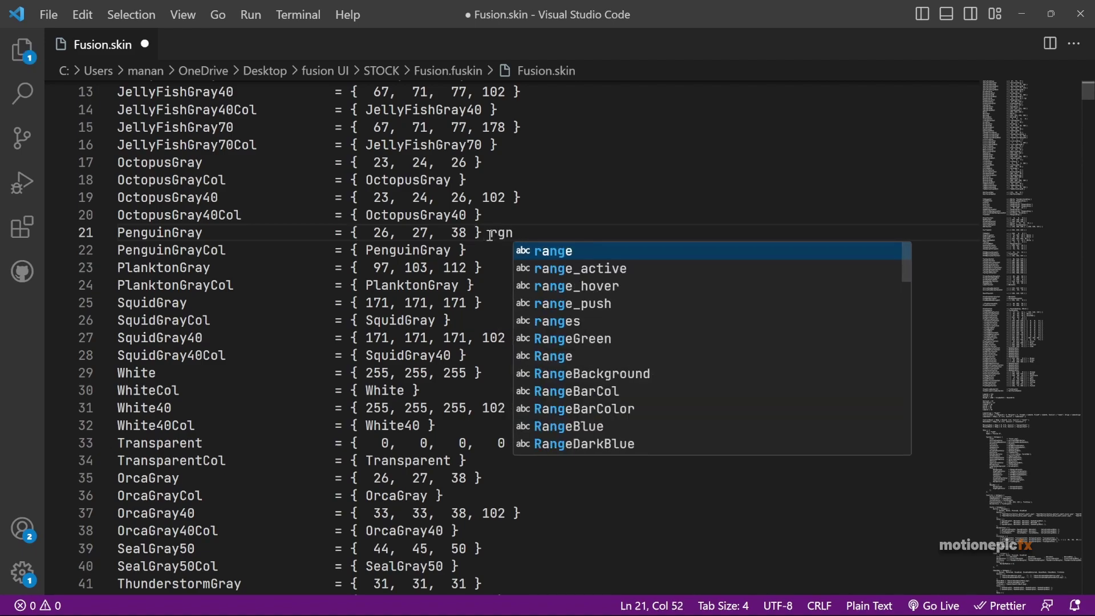
text(()
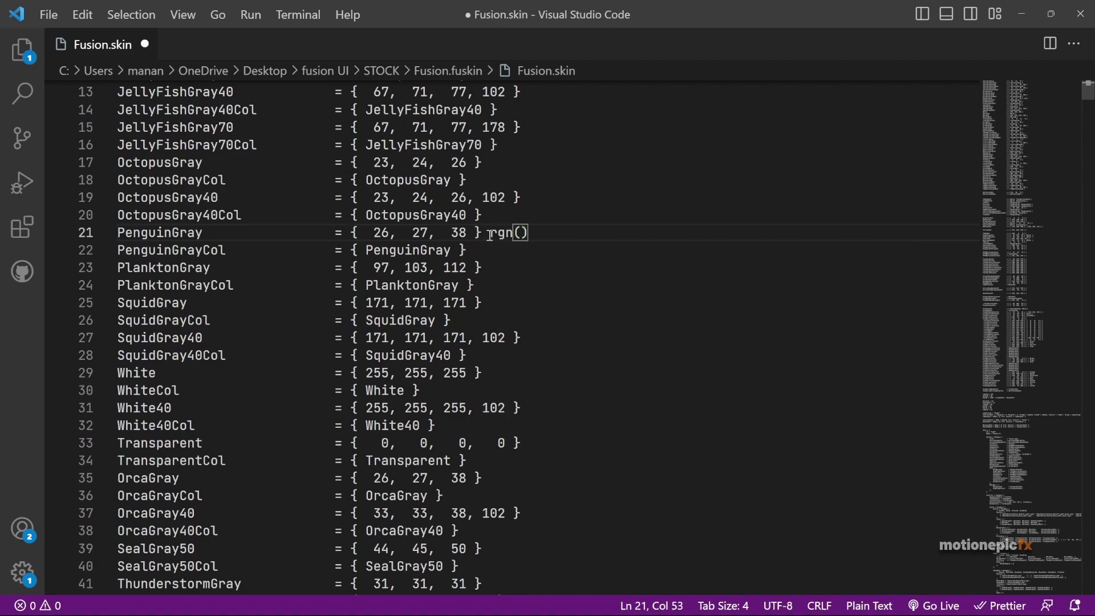
key(BackSpace)
key(BackSpace)
text(b)
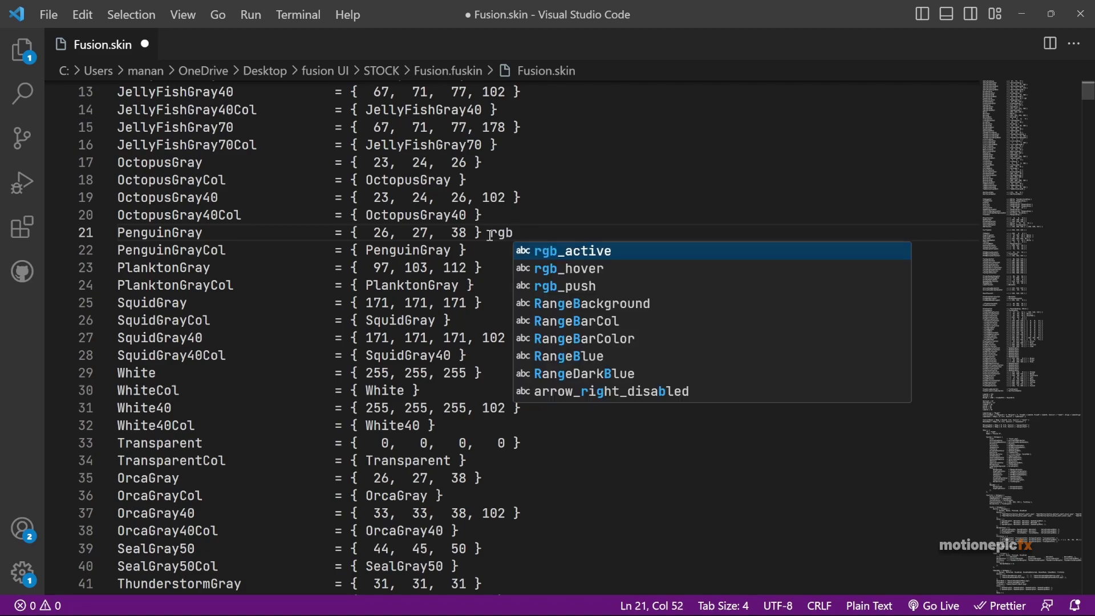
text(()
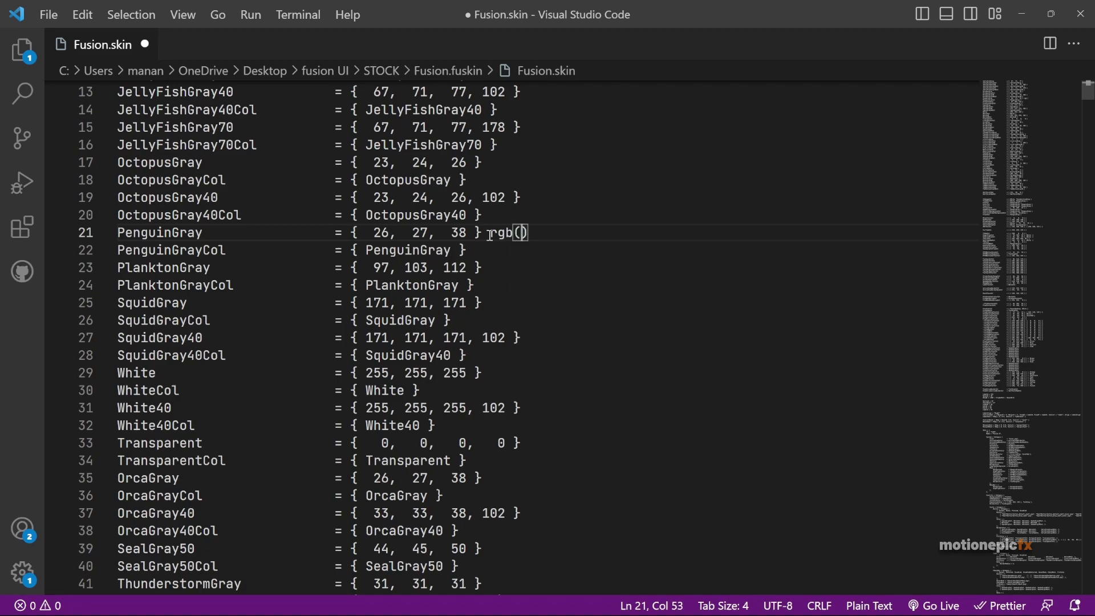
text(25)
key(BackSpace)
key(BackSpace)
drag(467, 234, 373, 235)
key(ctrl+c)
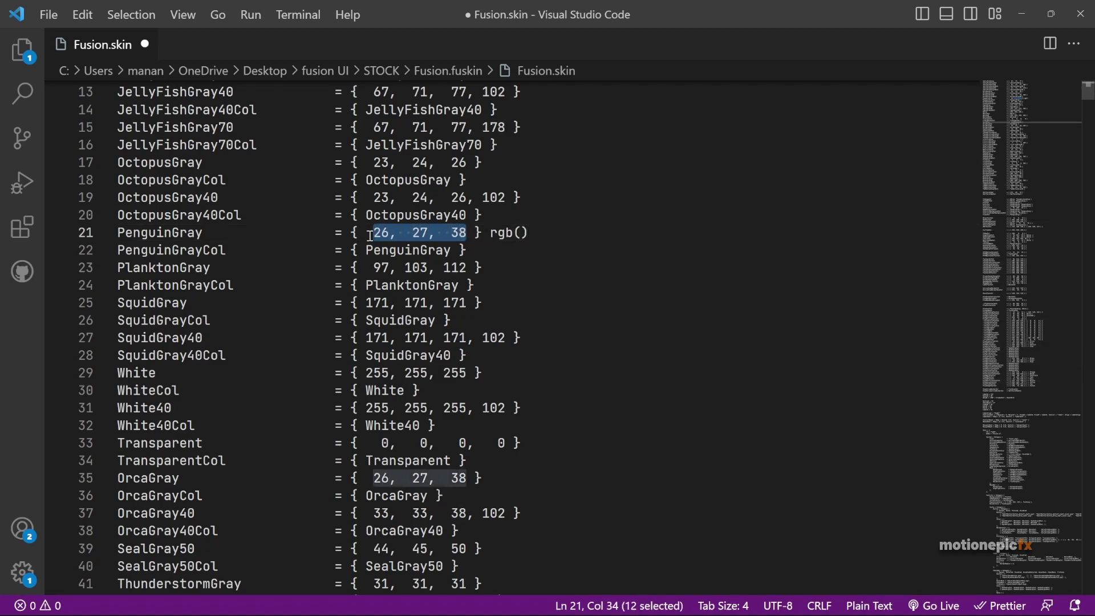
click(521, 233)
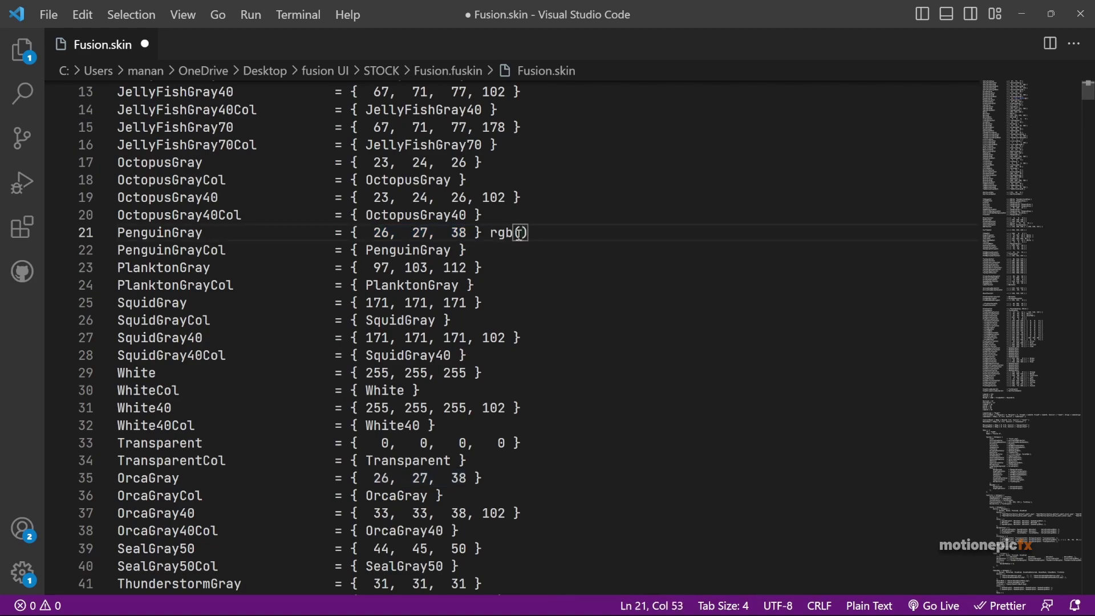
key(ctrl+v)
click(635, 232)
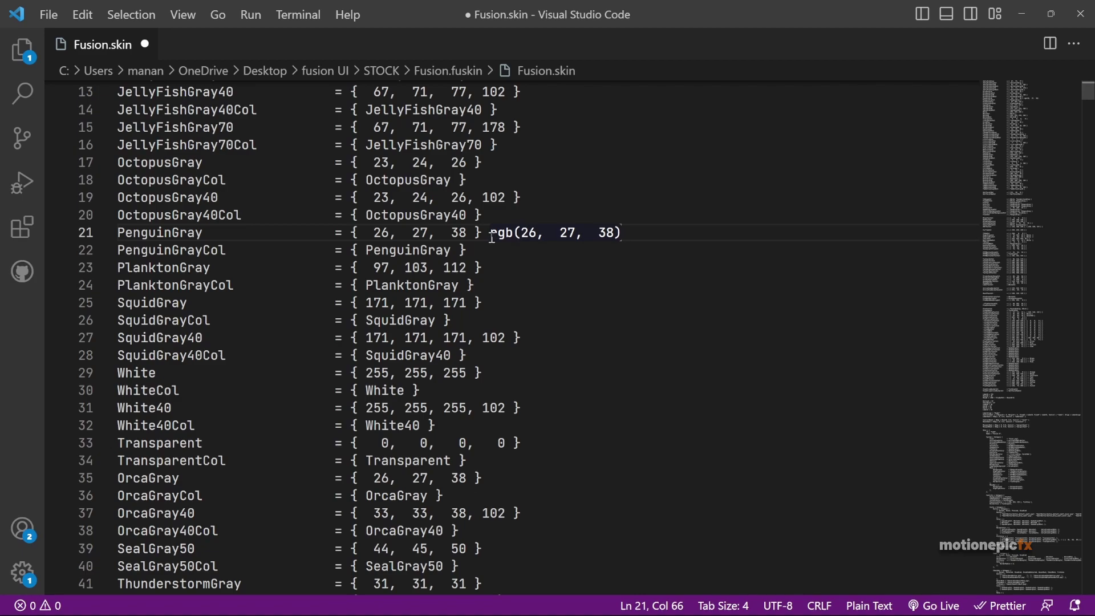
Show the installed extensions list, then close it to widen the editor.
click(14, 232)
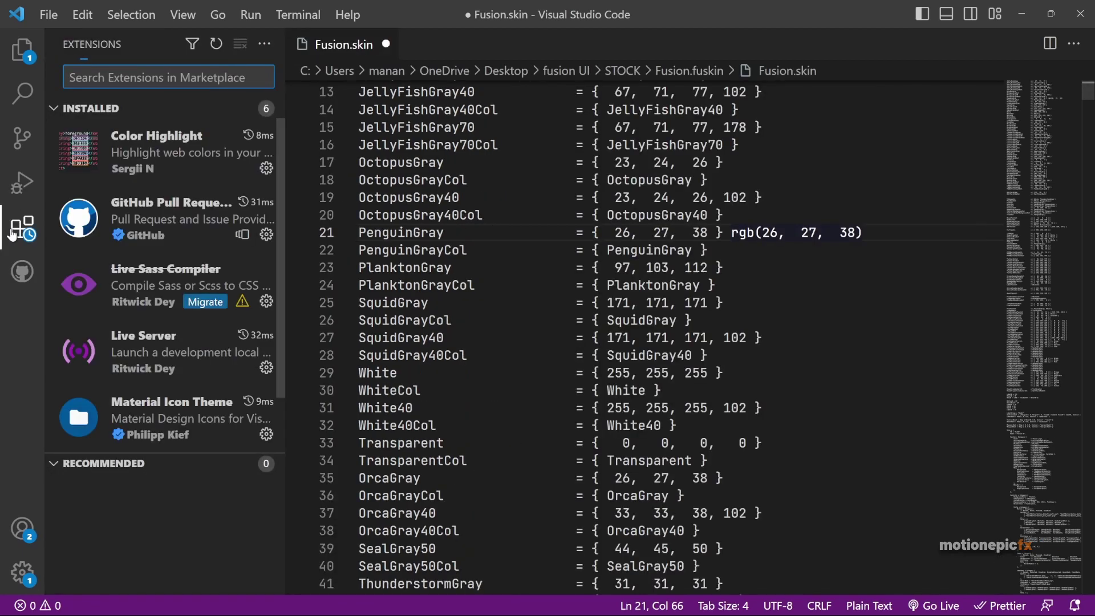
mouse_move(128, 159)
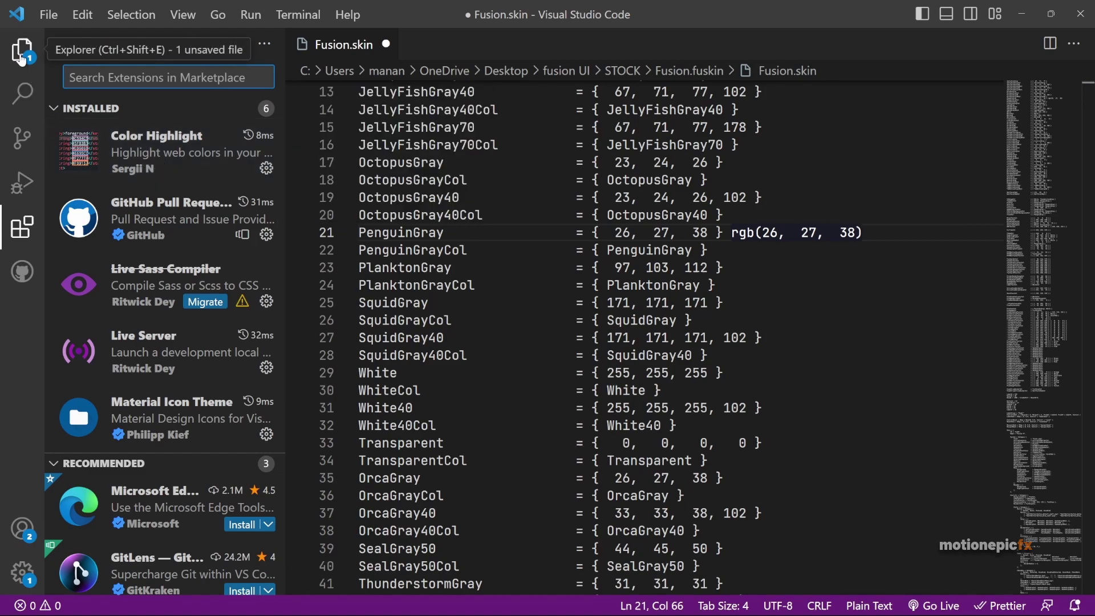
click(22, 227)
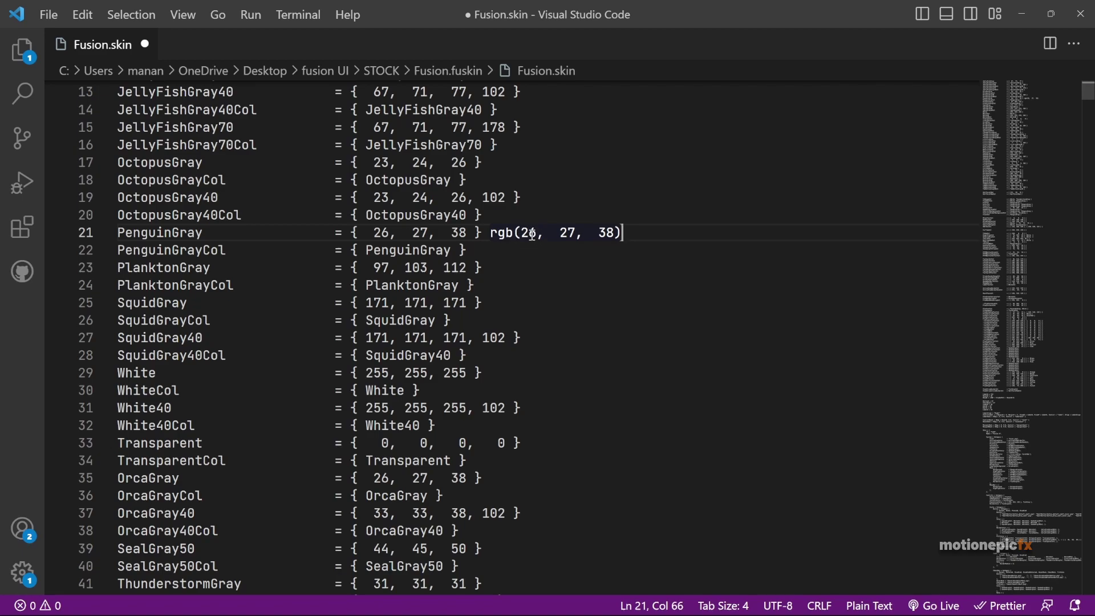
Change the line 21 preview colour from rgb(26, 27, 38) to rgb(0, 0, 38).
drag(536, 234, 523, 234)
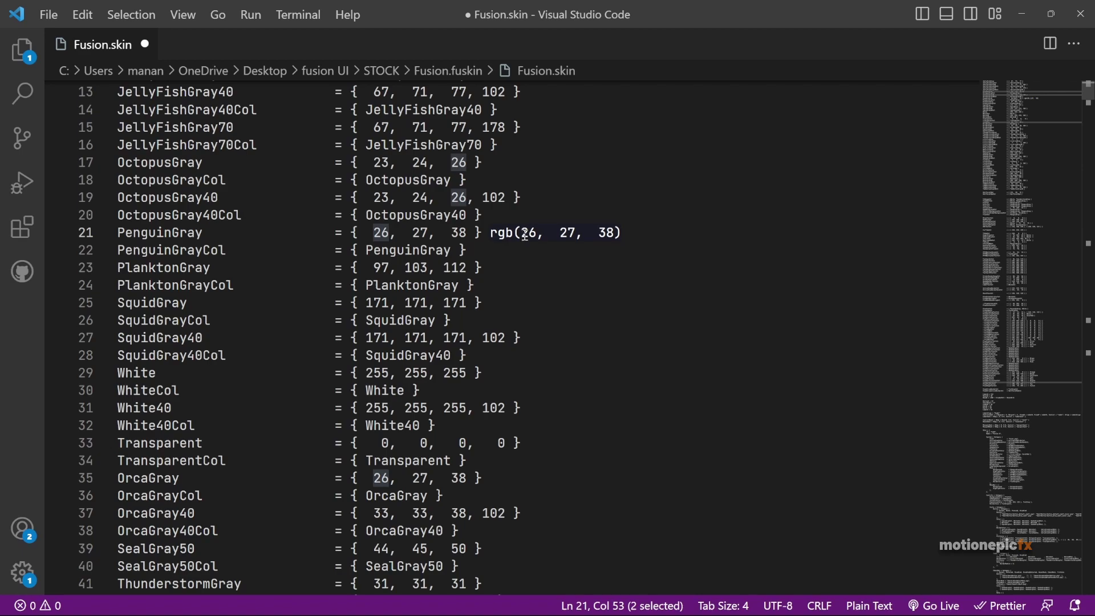
text(0)
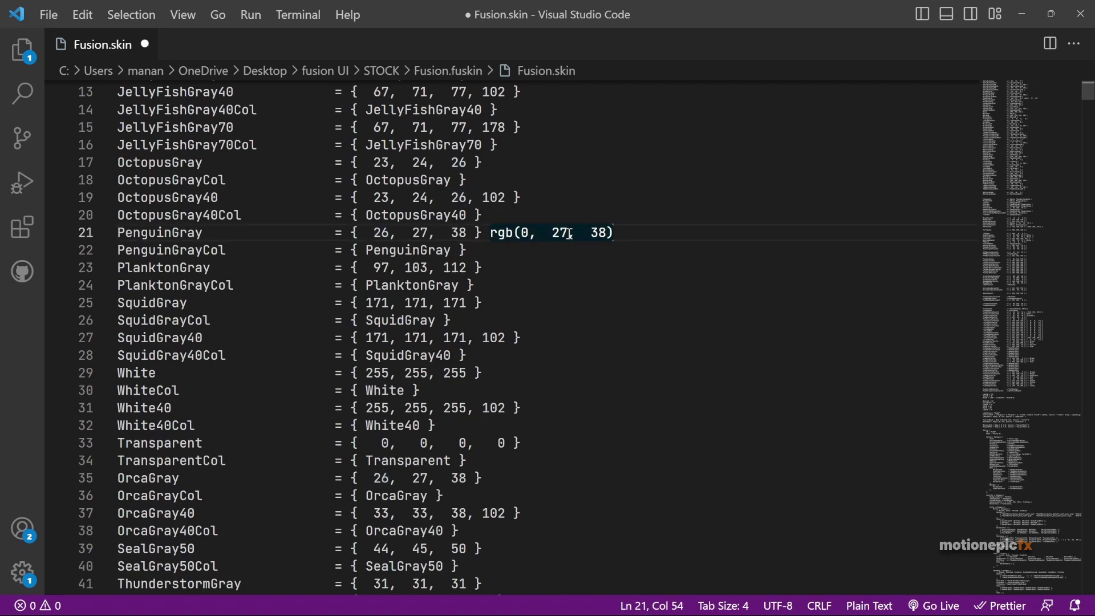
mouse_move(576, 233)
mouse_down()
mouse_move(563, 233)
mouse_move(594, 234)
mouse_move(582, 234)
mouse_up()
text(0)
click(610, 235)
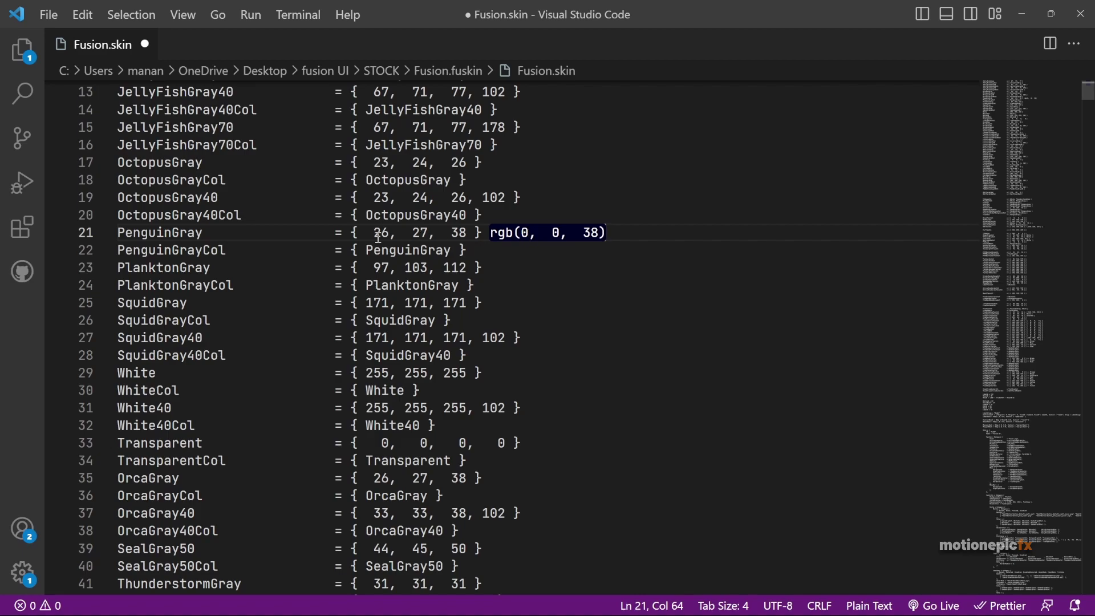
Set PenguinGray to { 0, 0, 38 } and paste that value over OrcaGray's on line 35.
mouse_move(388, 234)
mouse_down()
mouse_move(374, 232)
mouse_move(406, 233)
mouse_up()
text(0,  0)
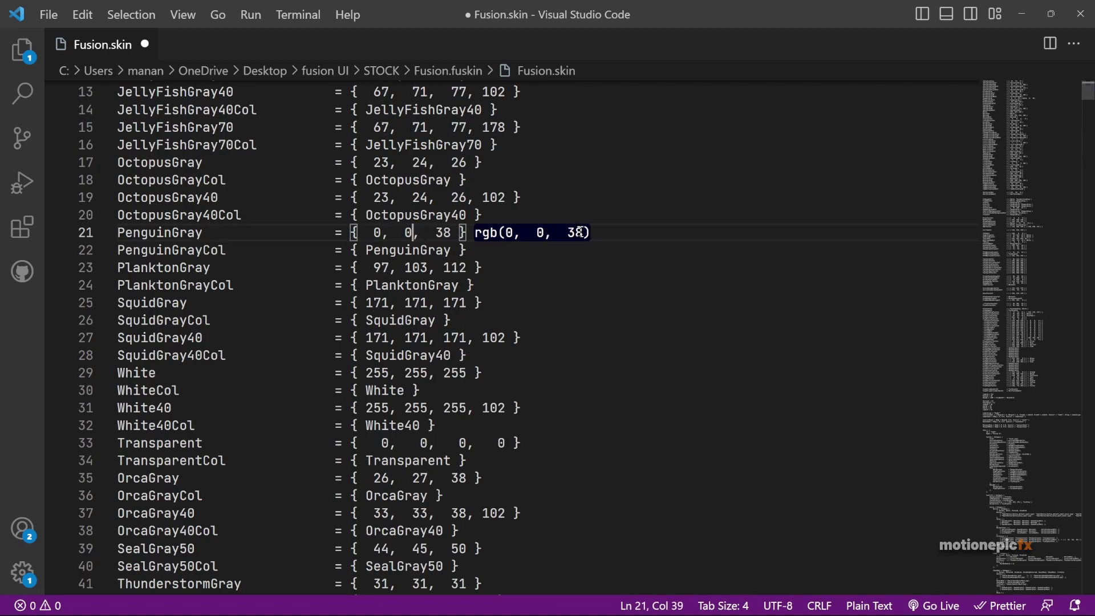
drag(466, 232, 352, 233)
key(ctrl+c)
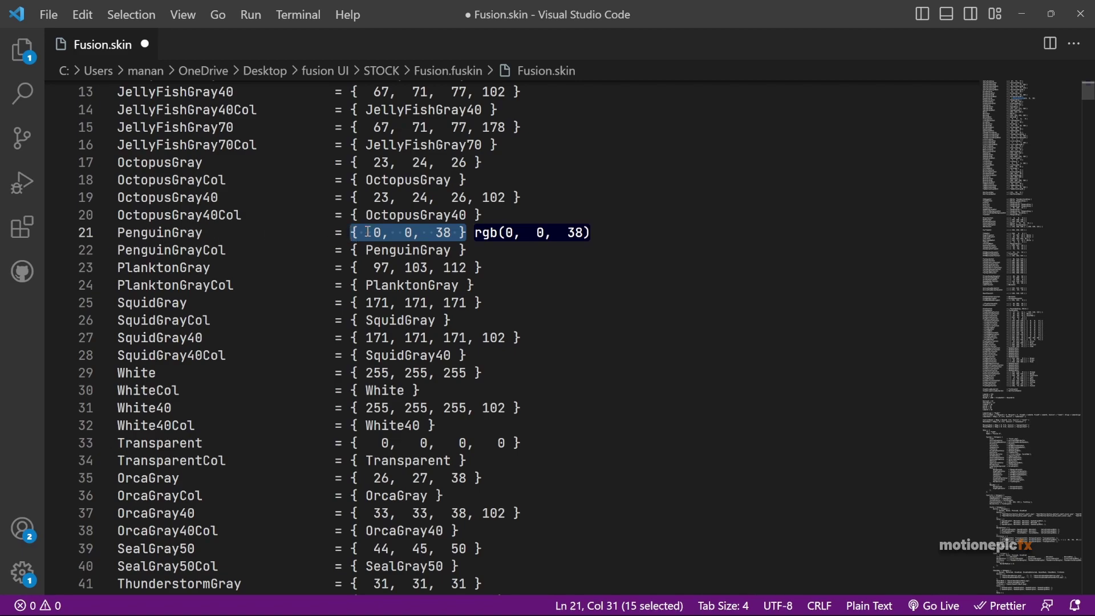
click(160, 480)
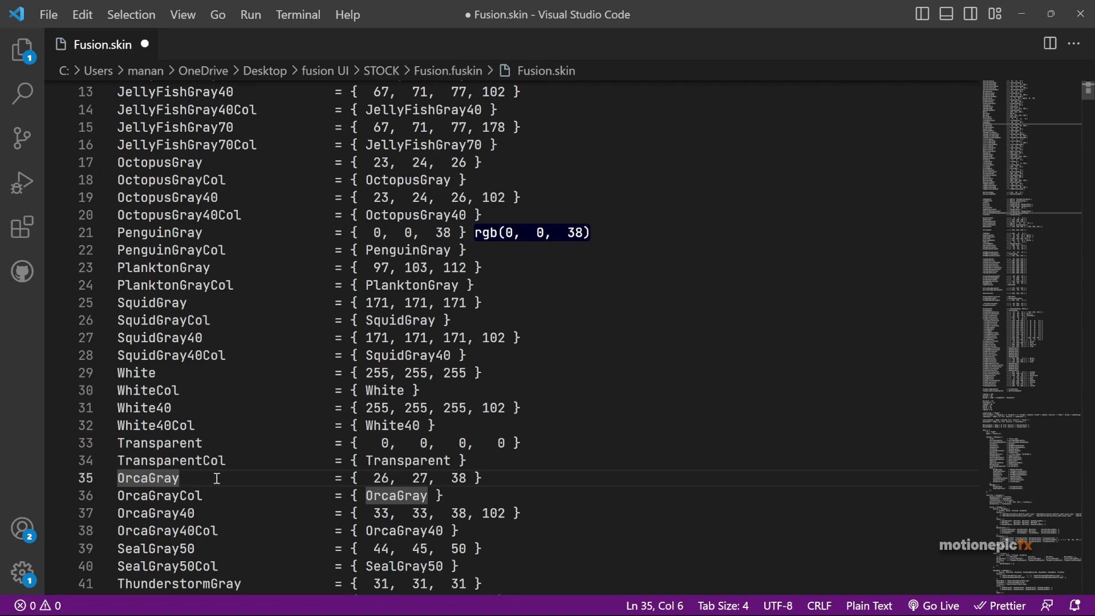
drag(483, 478, 350, 478)
key(ctrl+v)
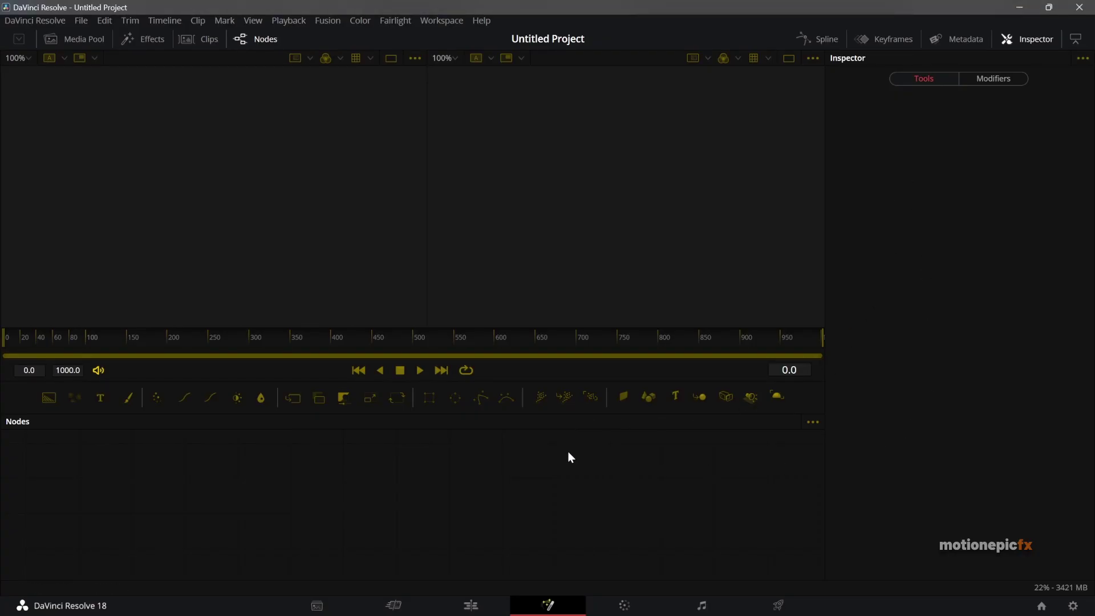
Delete the rgb(0, 0, 38) note from line 21 and switch to the Fusion.fuskin folder window.
key(alt+Tab)
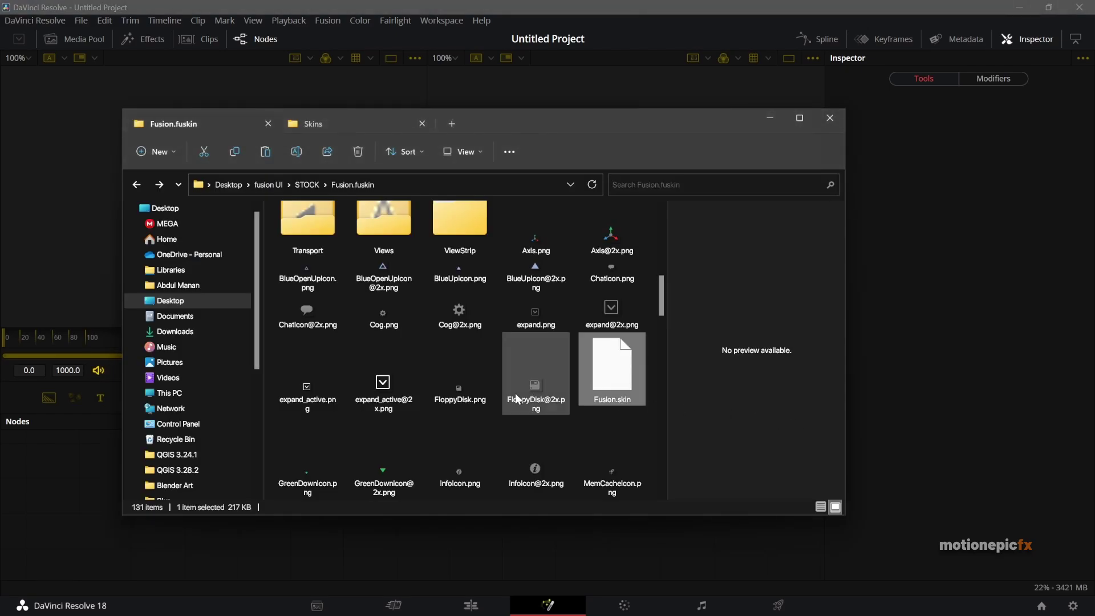
key(alt+Tab)
key(alt+Tab)
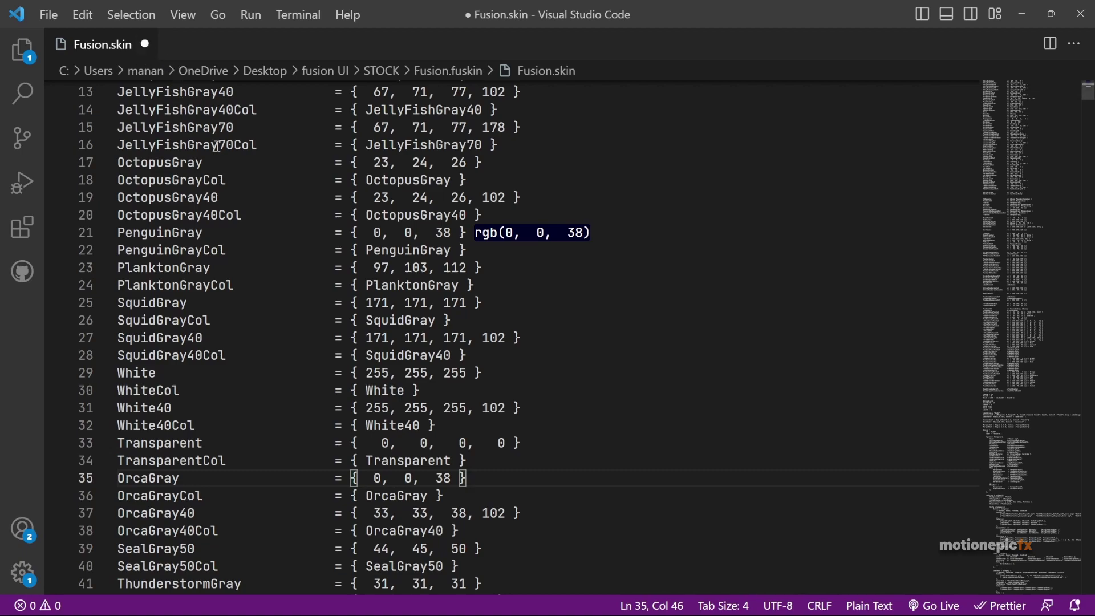
drag(591, 233, 477, 235)
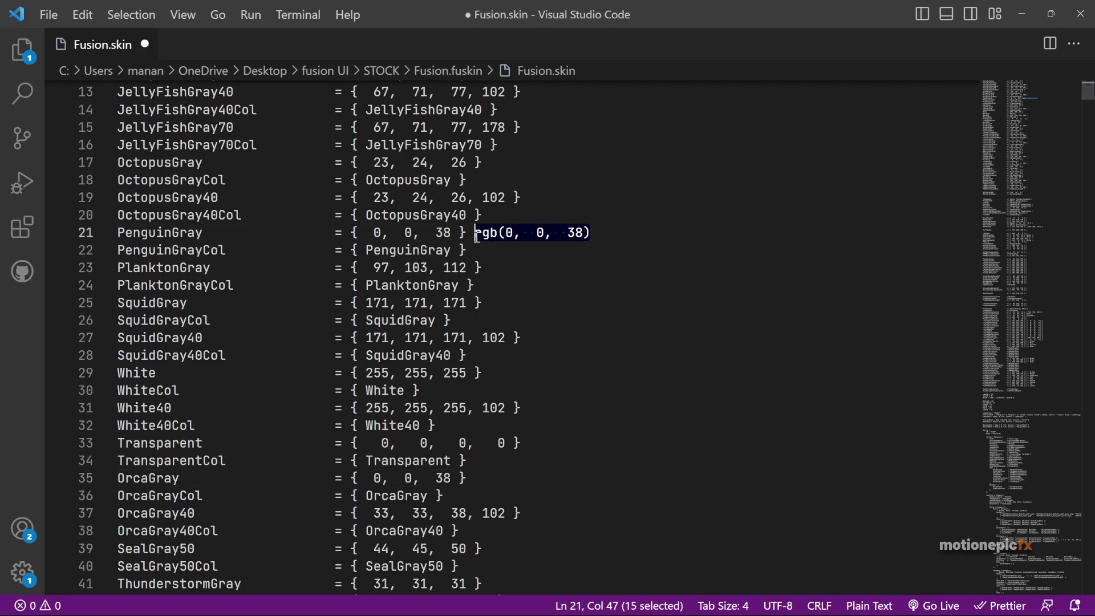
key(BackSpace)
key(BackSpace)
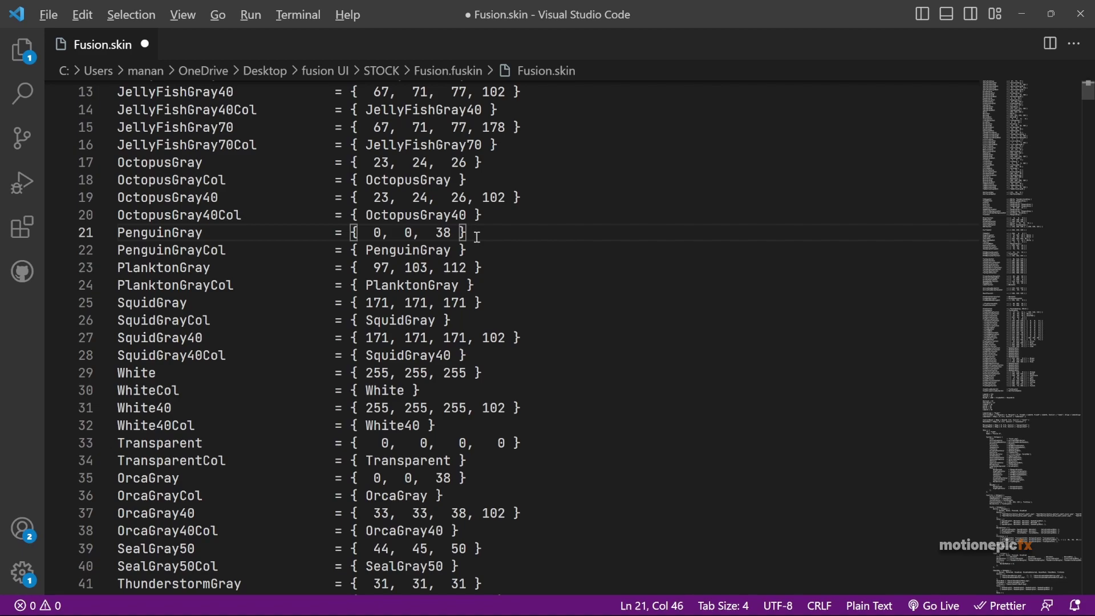
key(alt+Tab)
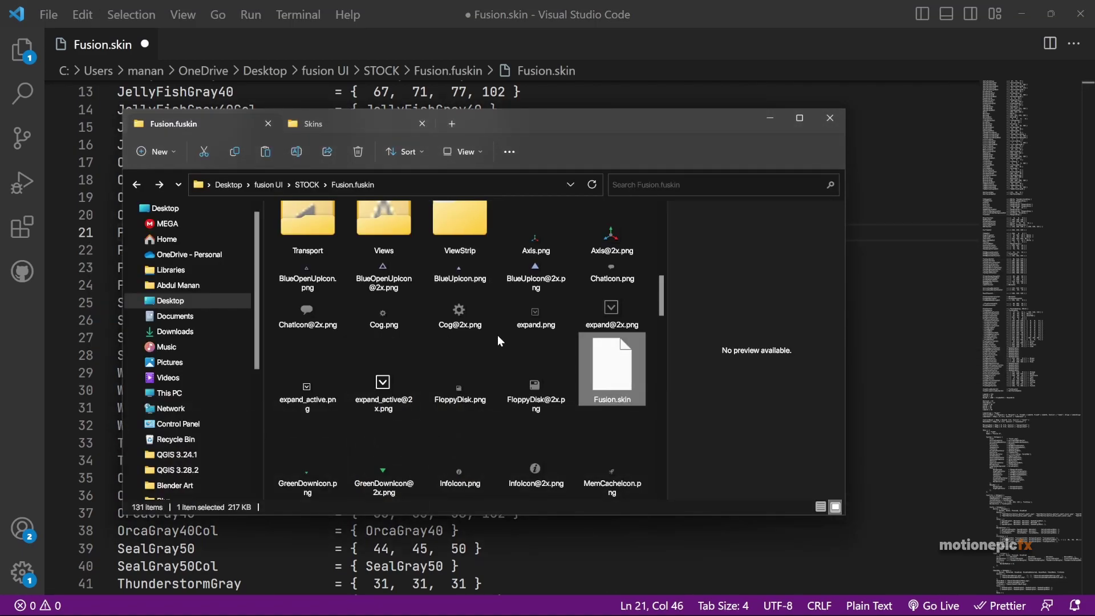
Select all files in the Fusion.fuskin folder and 7-Zip them into Fusion.fuskin.zip.
key(ctrl+a)
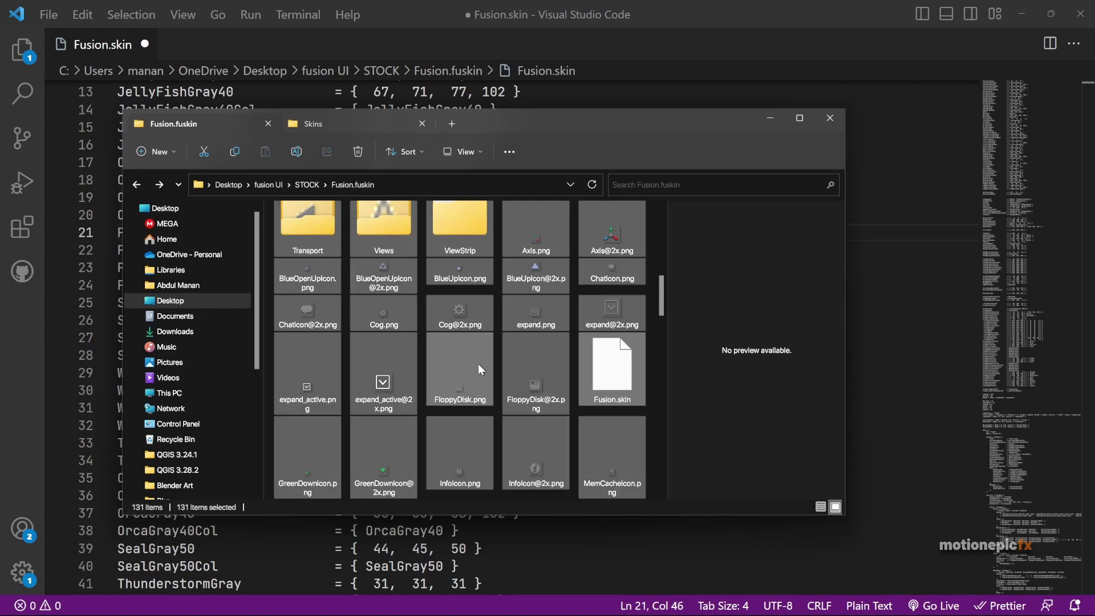
scroll(478, 364, up, 5)
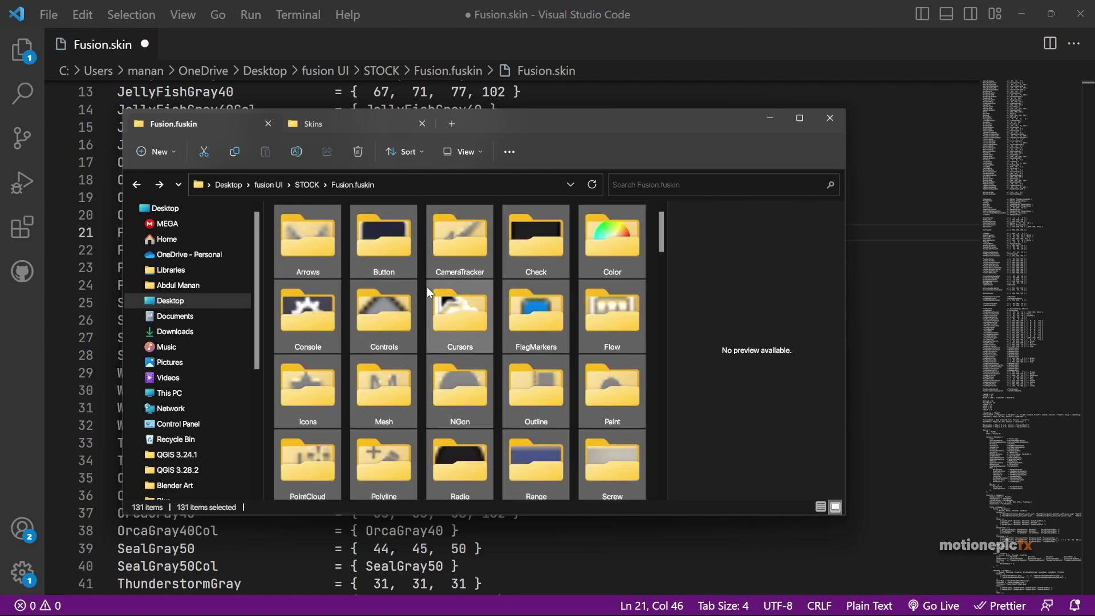
scroll(426, 286, down, 8)
scroll(476, 381, up, 8)
right_click(435, 330)
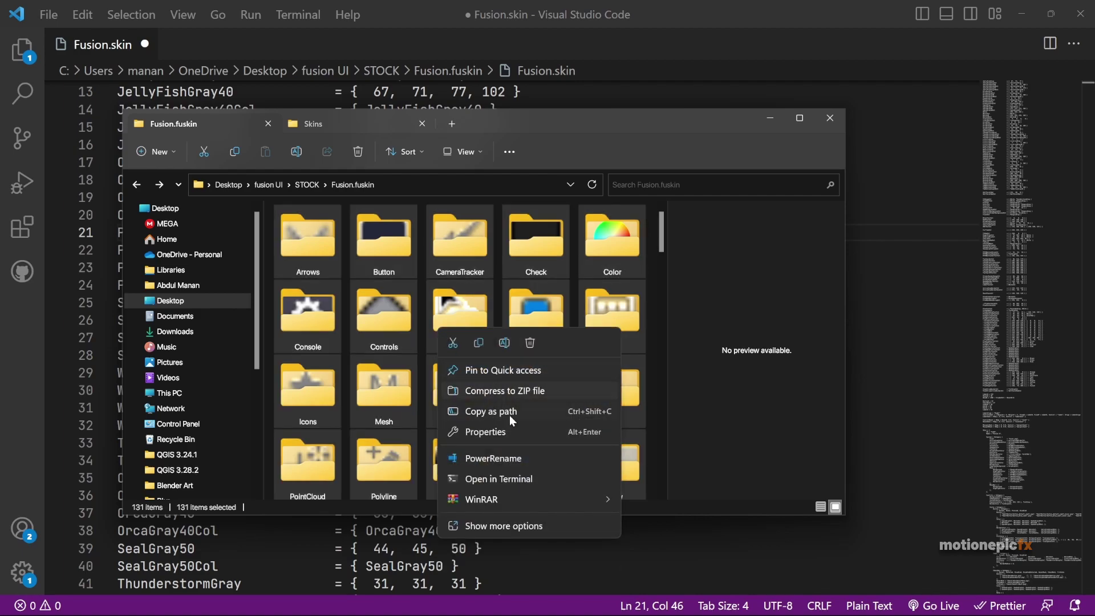
click(491, 526)
mouse_move(579, 299)
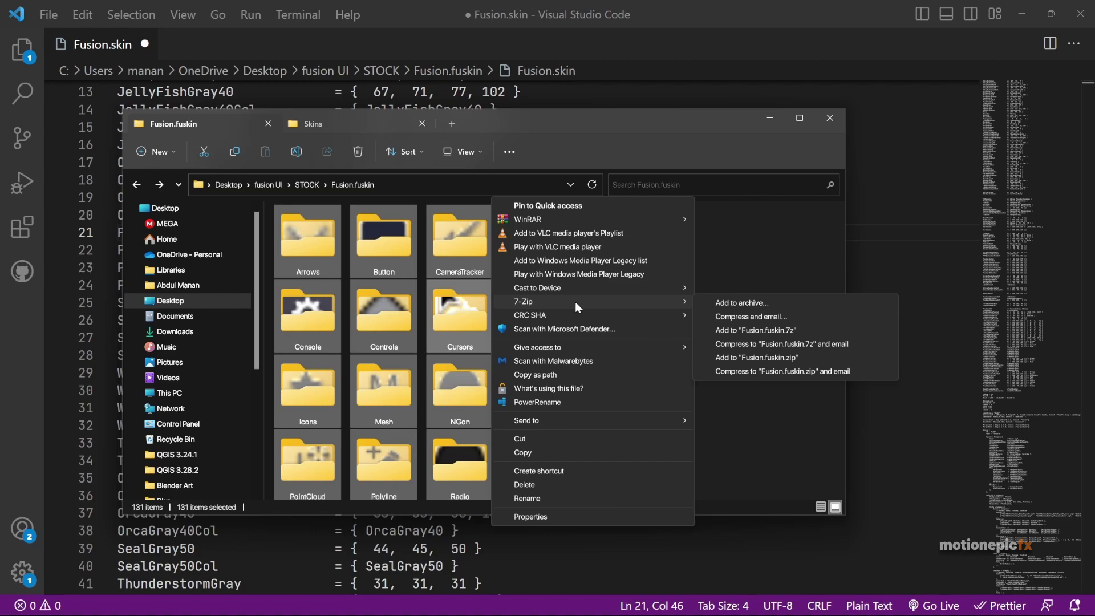
click(764, 358)
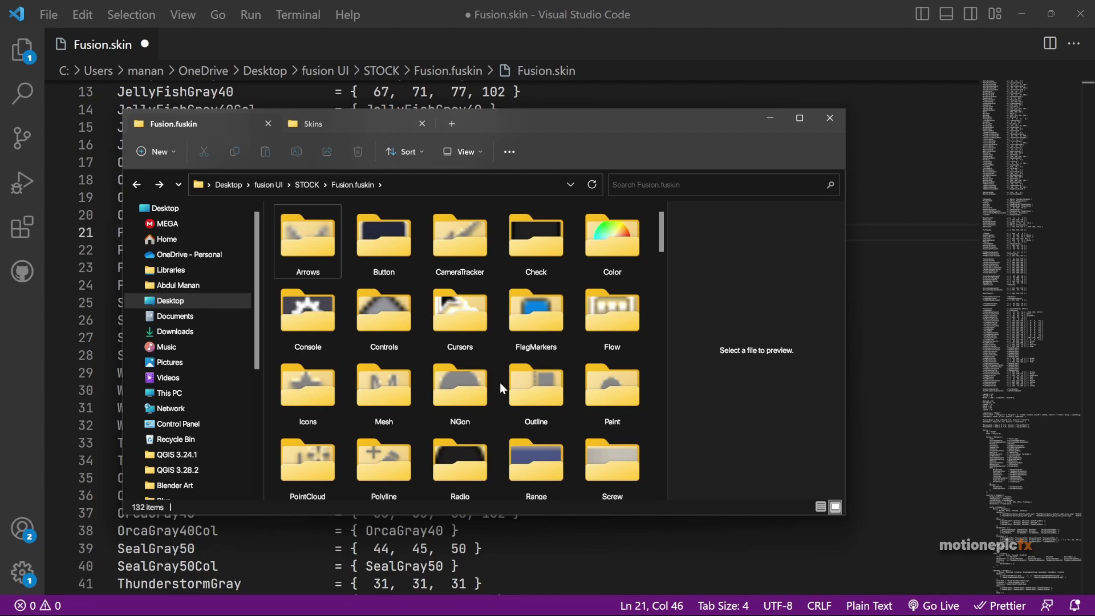
Rename the archive Fusion.fuskin.zip to Fusion.fuskin.
scroll(500, 382, down, 10)
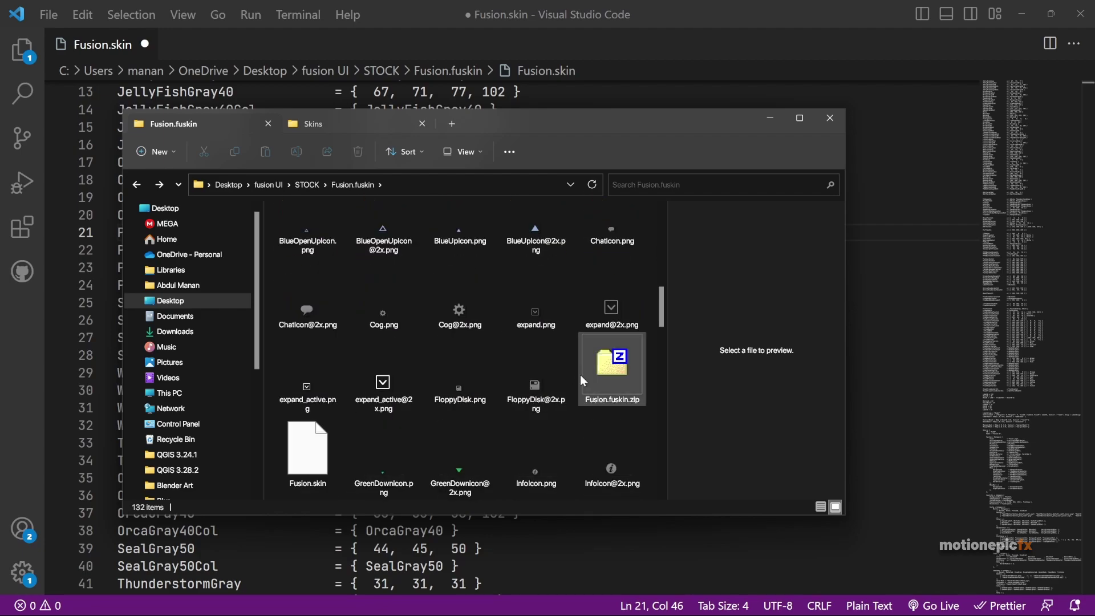
click(607, 397)
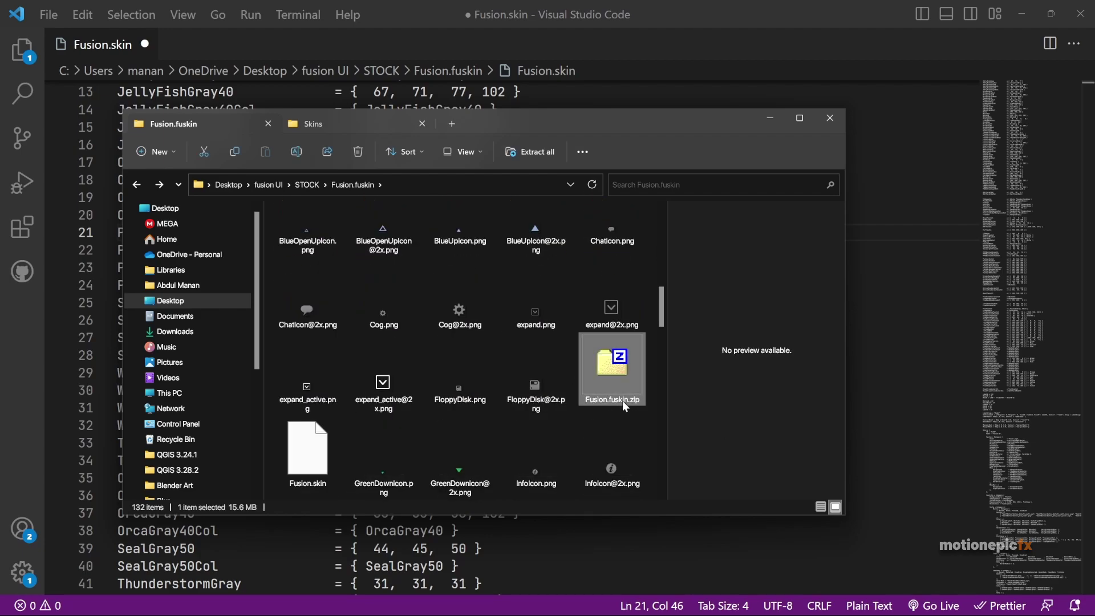
click(627, 400)
click(638, 401)
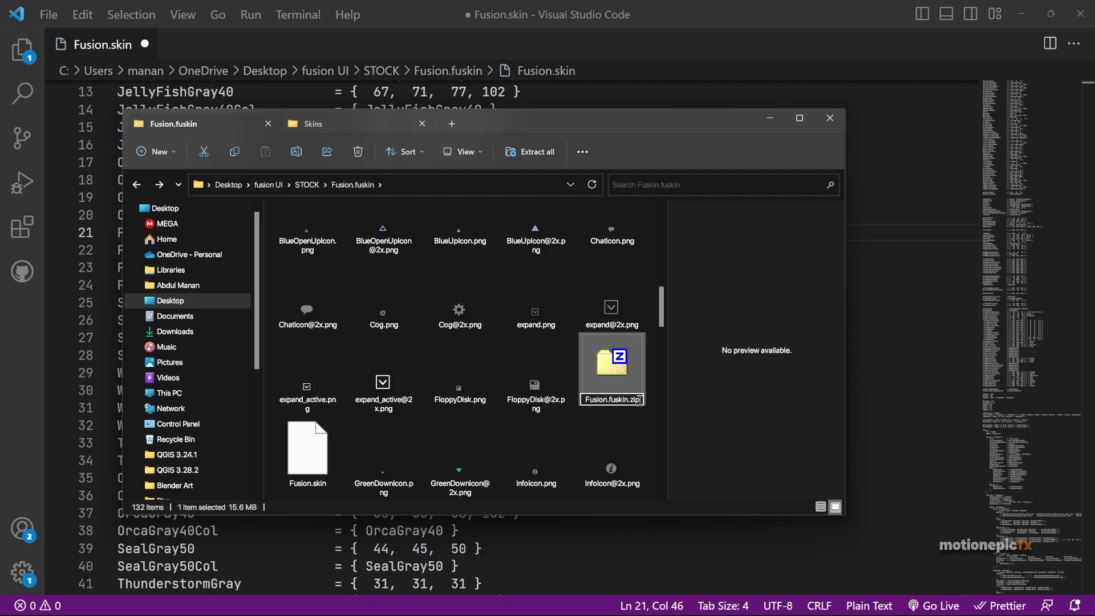
key(BackSpace)
key(BackSpace)
key(BackSpace)
key(BackSpace)
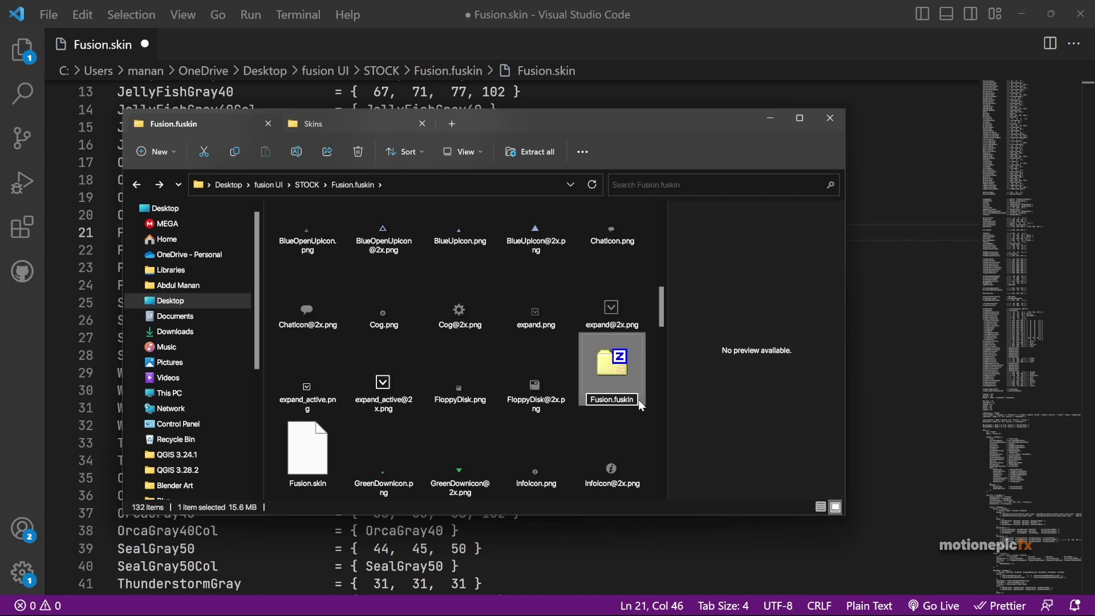
key(Return)
key(Return)
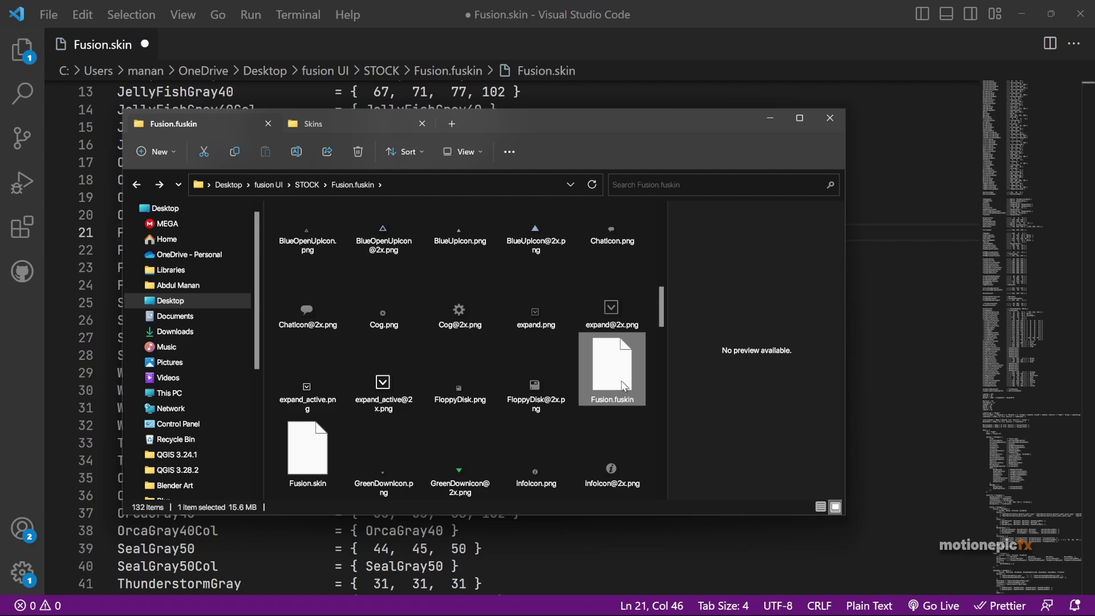
Switch File Explorer to the DaVinci Resolve Skins folder showing Fusion.fuskin and Fusion.fuskin.stock.
click(320, 123)
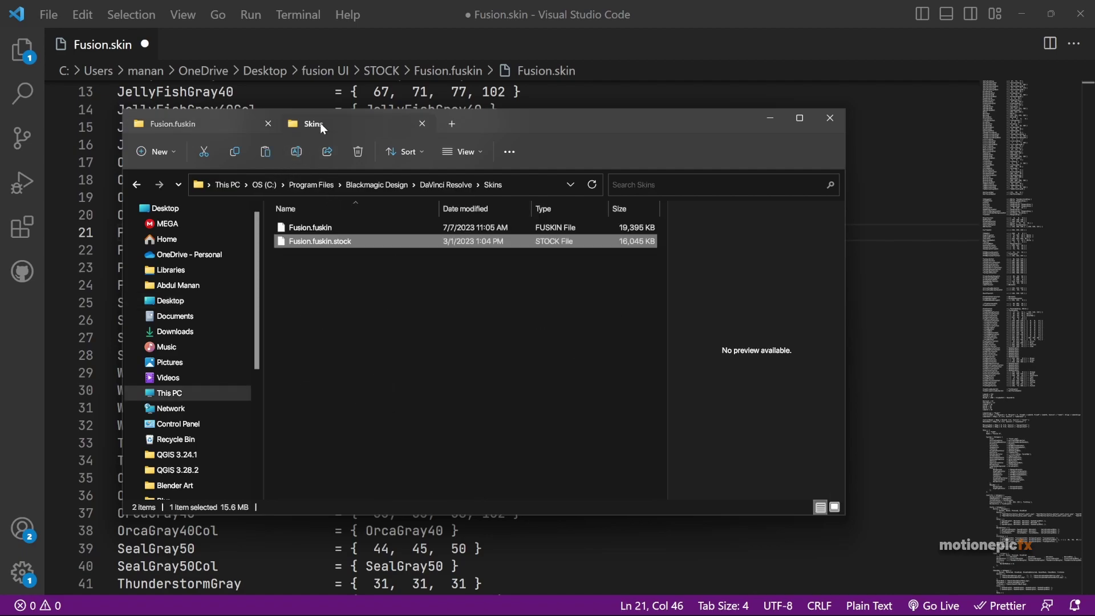